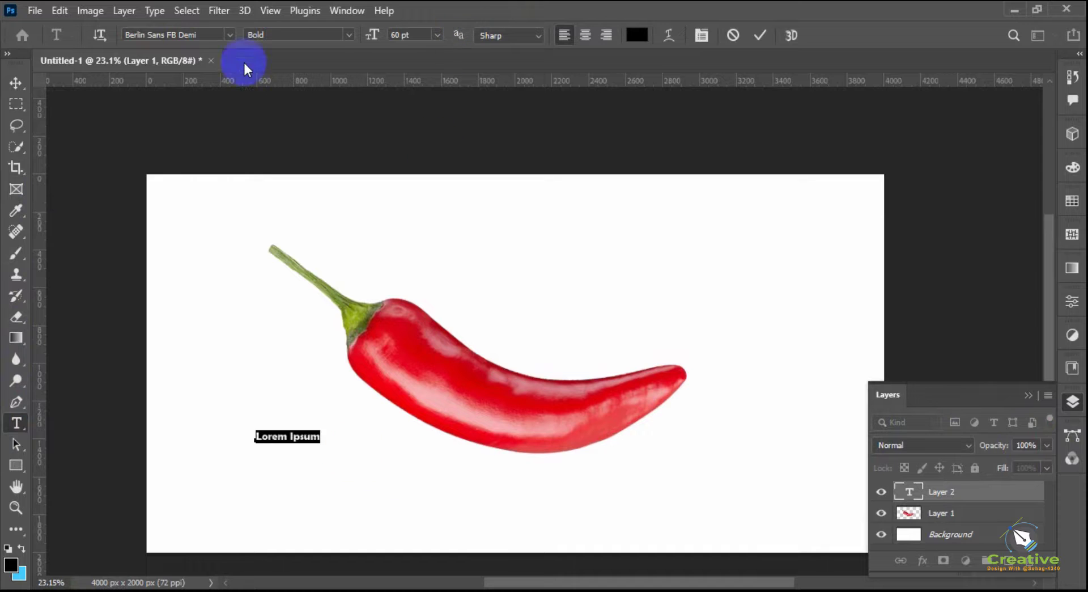
Set the text size to 150 pt and replace the Lorem Ipsum placeholder with CHILLI.
{"action": "left_click", "coordinate": [437, 35]}
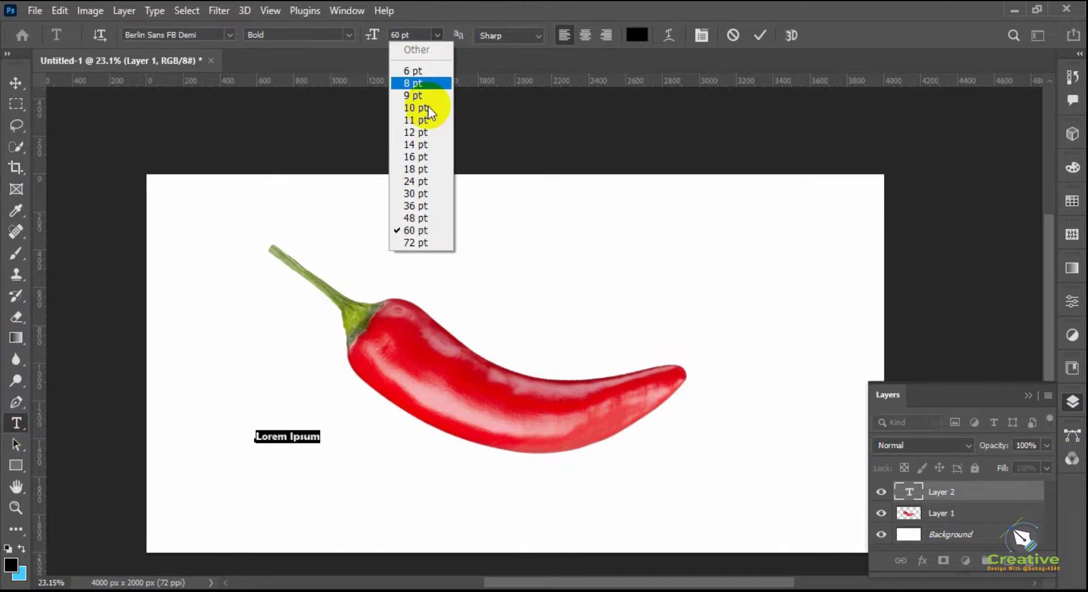
{"action": "left_click", "coordinate": [417, 242]}
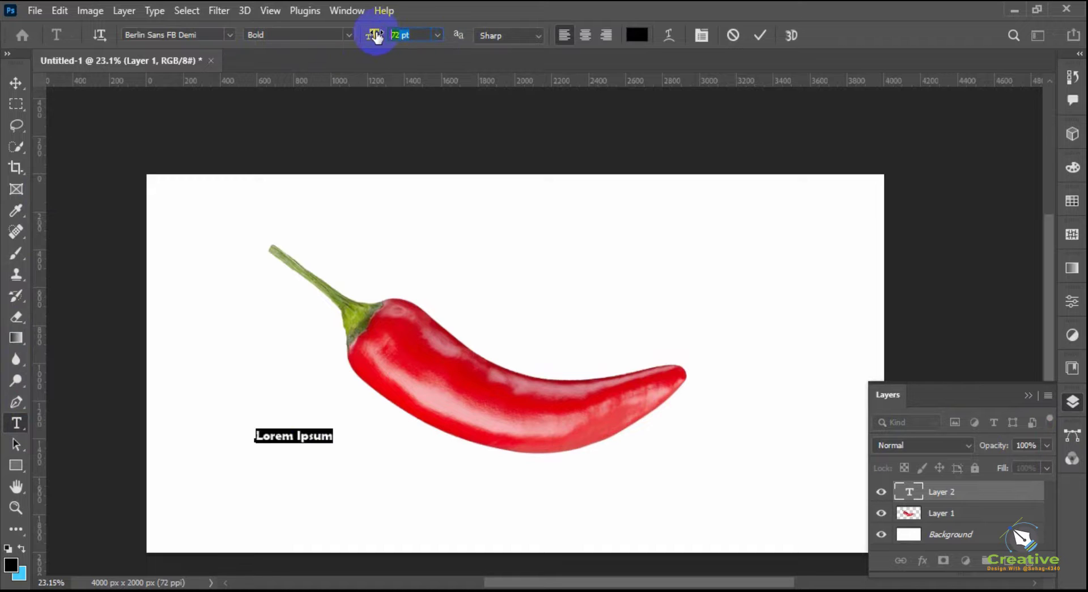
{"action": "type", "text": "150"}
{"action": "key", "text": "Return"}
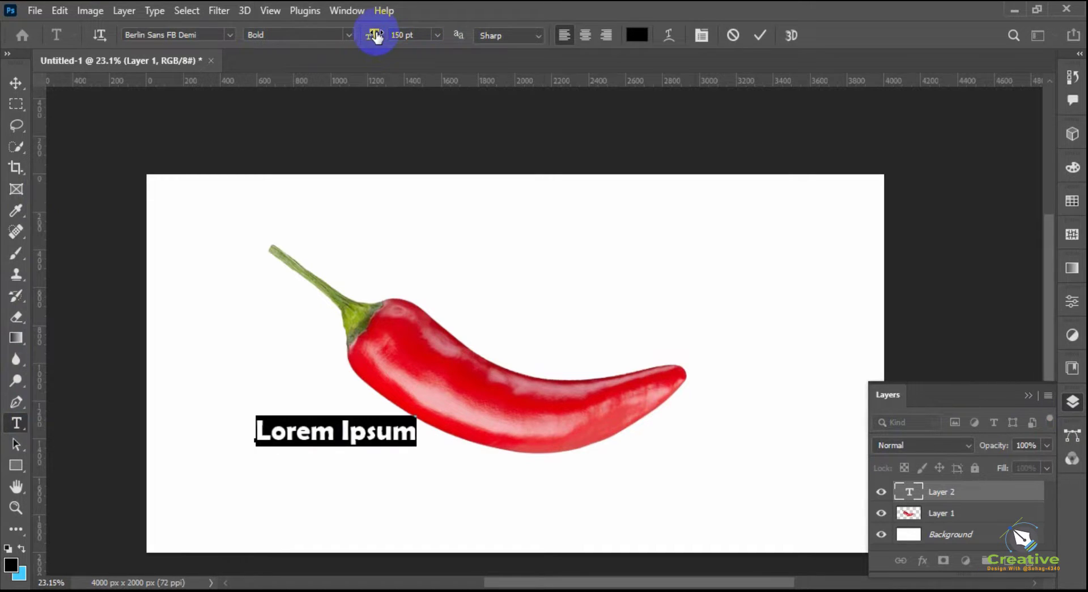
{"action": "type", "text": "CHILLI"}
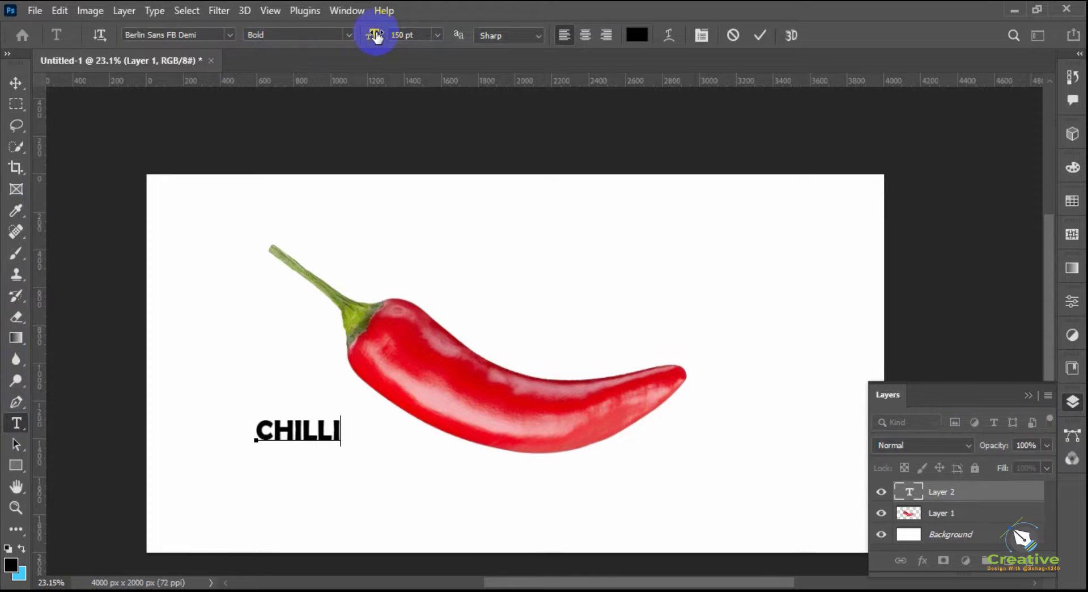
Move the CHILLI text onto the red chilli and scale it to about 289%.
{"action": "left_click", "coordinate": [15, 83]}
{"action": "left_click_drag", "start_coordinate": [303, 432], "coordinate": [593, 361]}
{"action": "key", "text": "ctrl+t"}
{"action": "left_click_drag", "start_coordinate": [491, 375], "coordinate": [505, 369]}
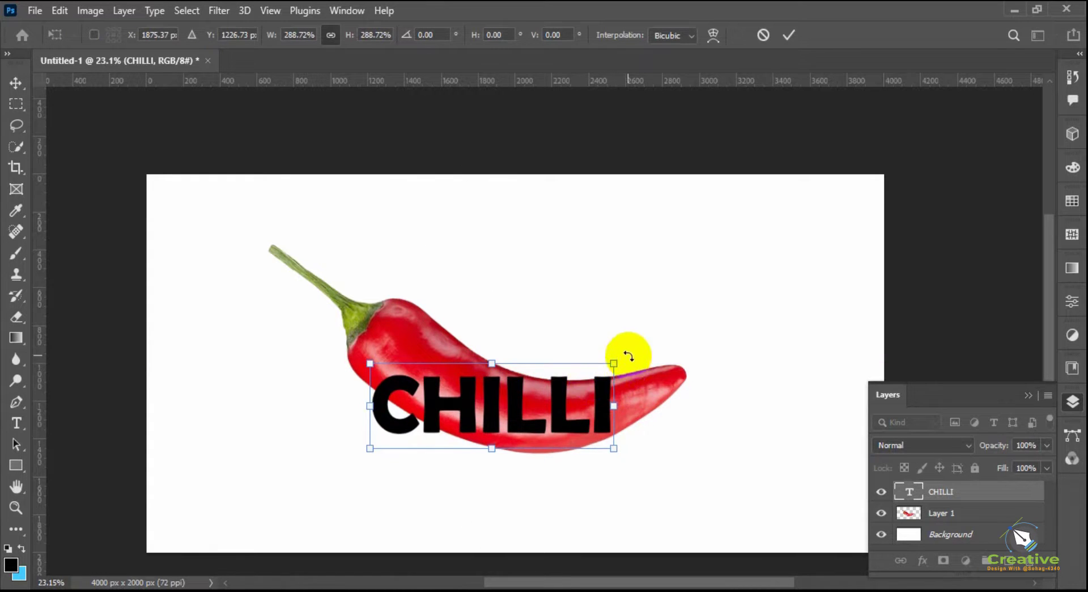
Rotate the CHILLI text to about 19° and place it along the chilli's body, then apply the transform.
{"action": "left_click_drag", "start_coordinate": [627, 357], "coordinate": [665, 418]}
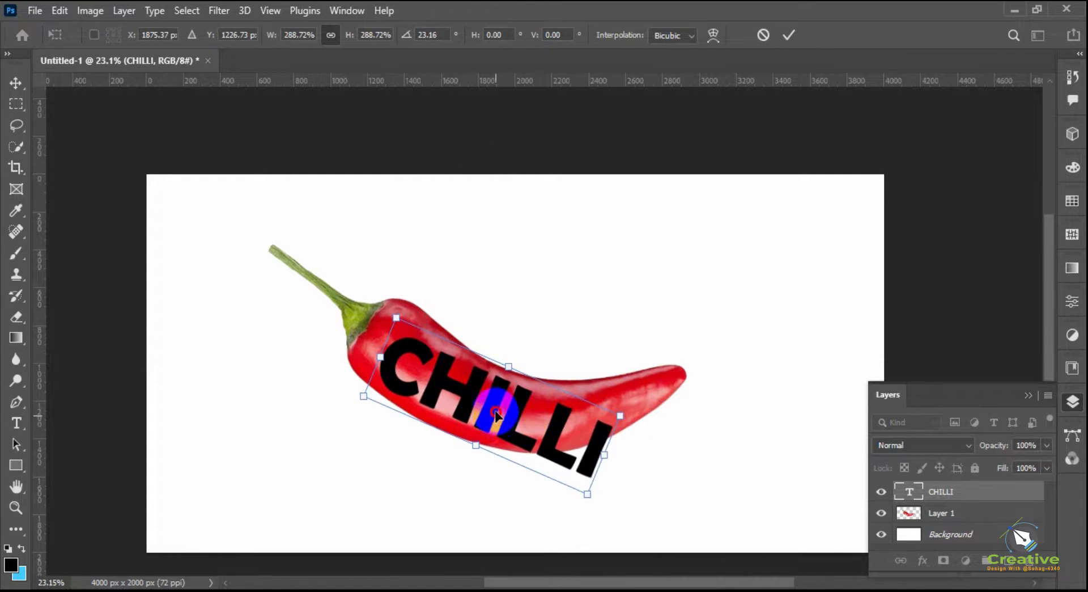
{"action": "left_click_drag", "start_coordinate": [496, 414], "coordinate": [480, 395]}
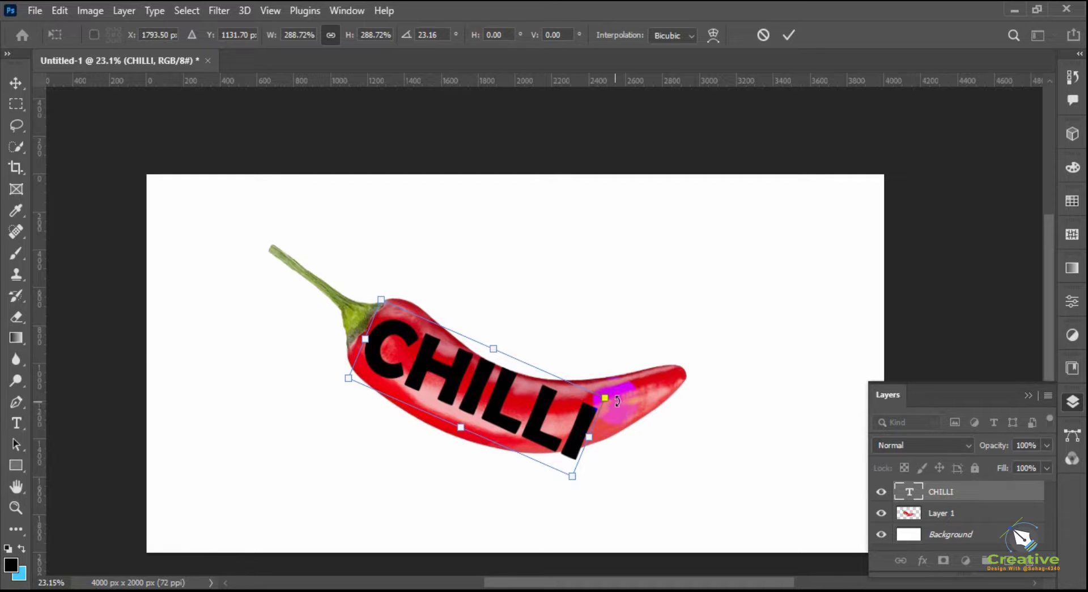
{"action": "left_click_drag", "start_coordinate": [618, 401], "coordinate": [617, 392]}
{"action": "left_click_drag", "start_coordinate": [476, 411], "coordinate": [476, 416]}
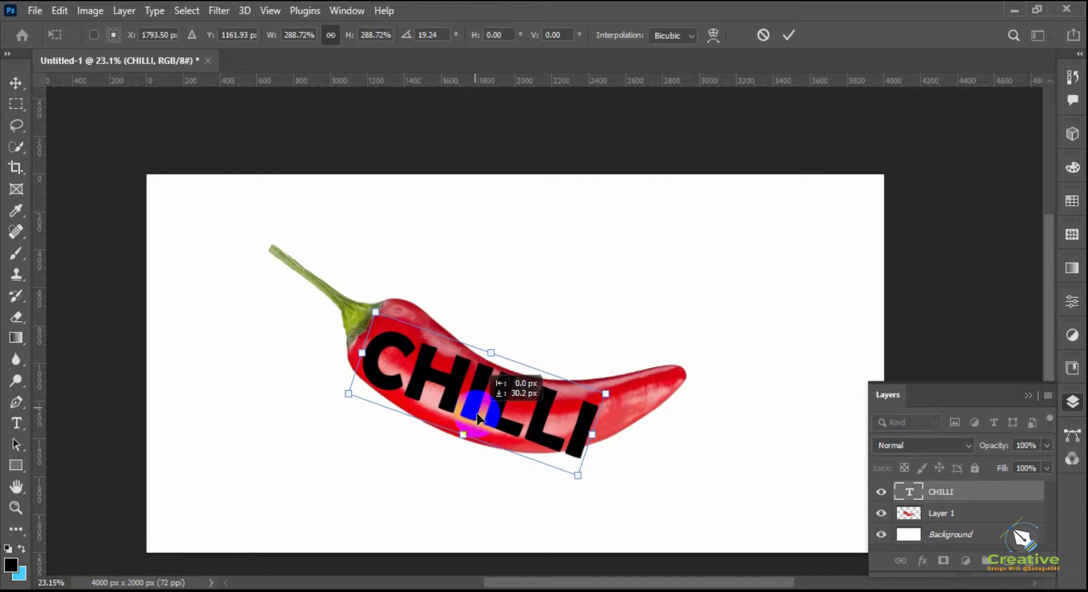
{"action": "left_click", "coordinate": [713, 34]}
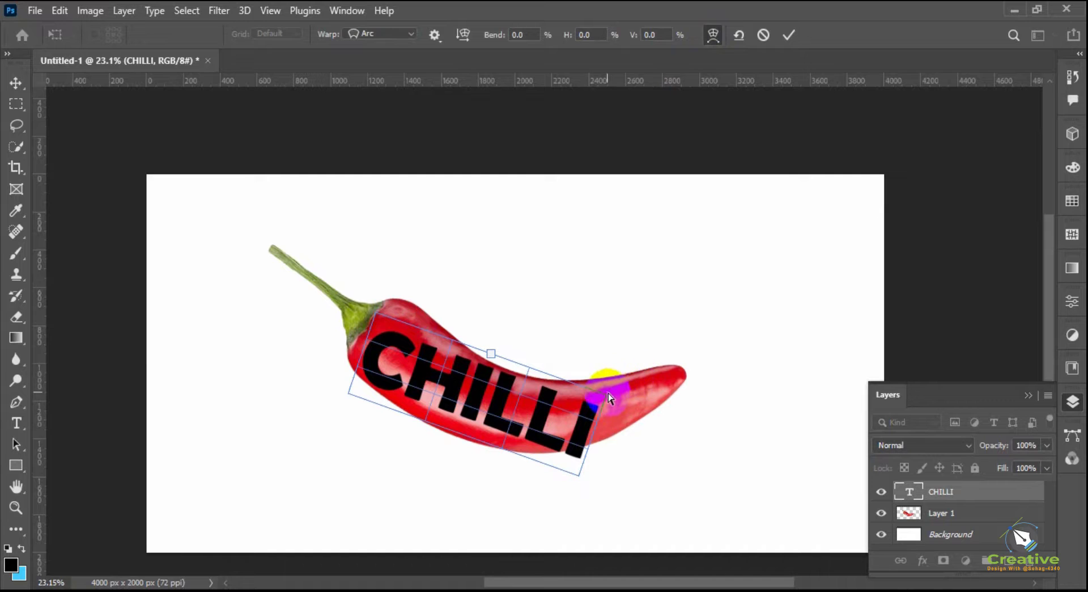
{"action": "left_click", "coordinate": [787, 35]}
Convert the CHILLI text layer to a smart object and nudge it slightly upward on the chilli.
{"action": "left_click", "coordinate": [907, 493]}
{"action": "right_click", "coordinate": [952, 495]}
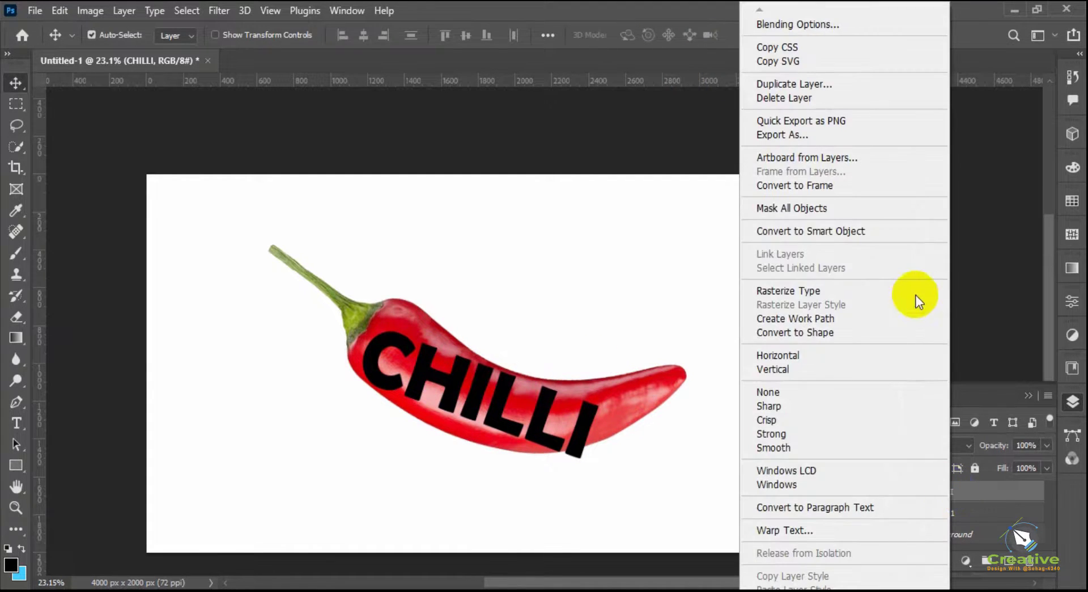
{"action": "left_click", "coordinate": [836, 231]}
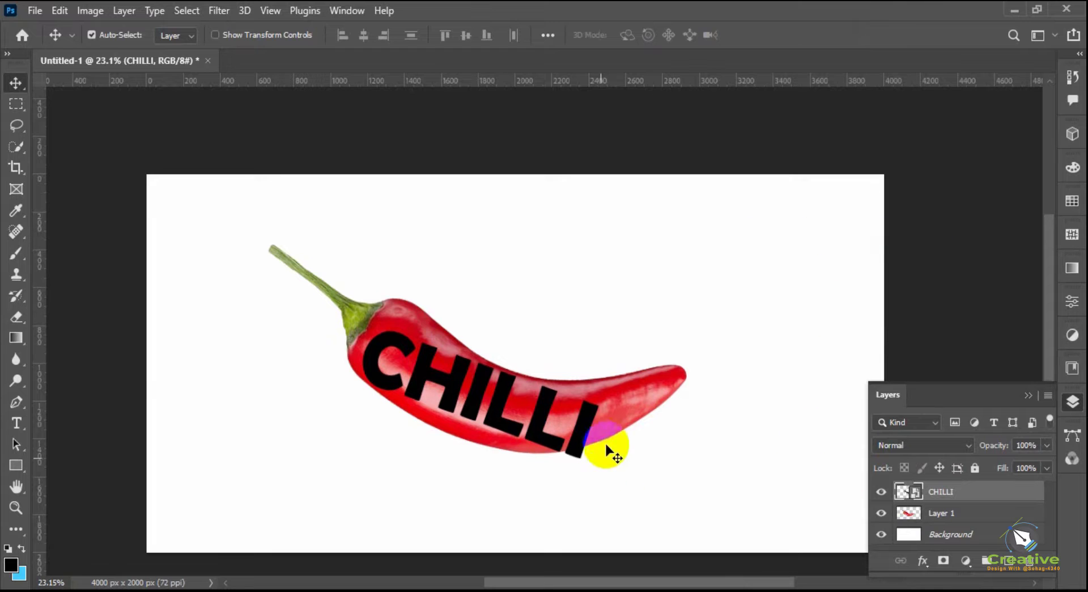
{"action": "left_click_drag", "start_coordinate": [582, 420], "coordinate": [587, 415]}
Warp the stem side of the CHILLI smart object so its first letters follow the chilli's rounded shoulder.
{"action": "key", "text": "ctrl+t"}
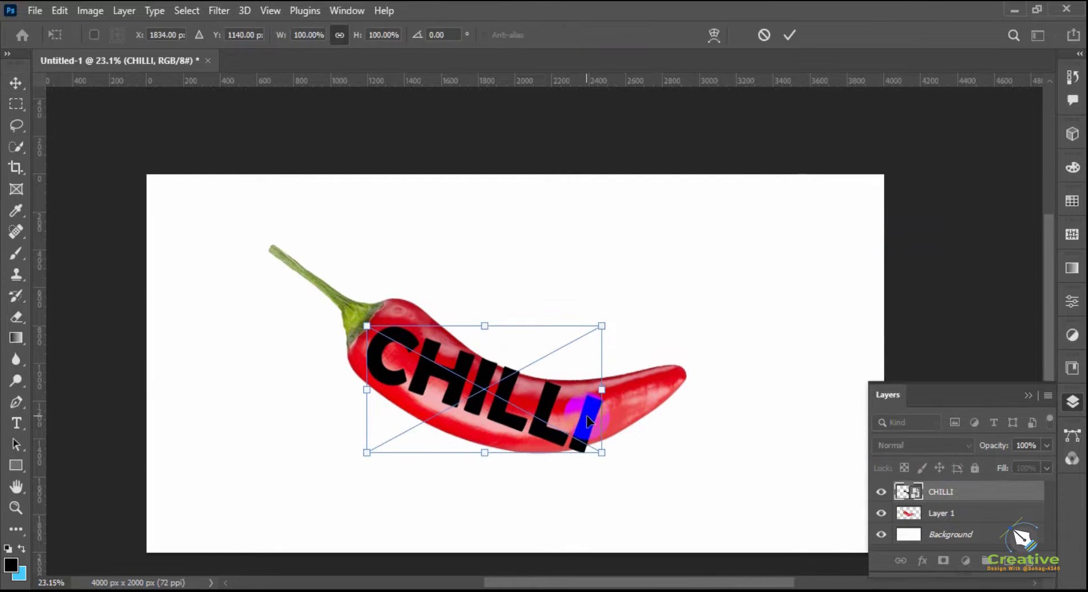
{"action": "left_click", "coordinate": [712, 34]}
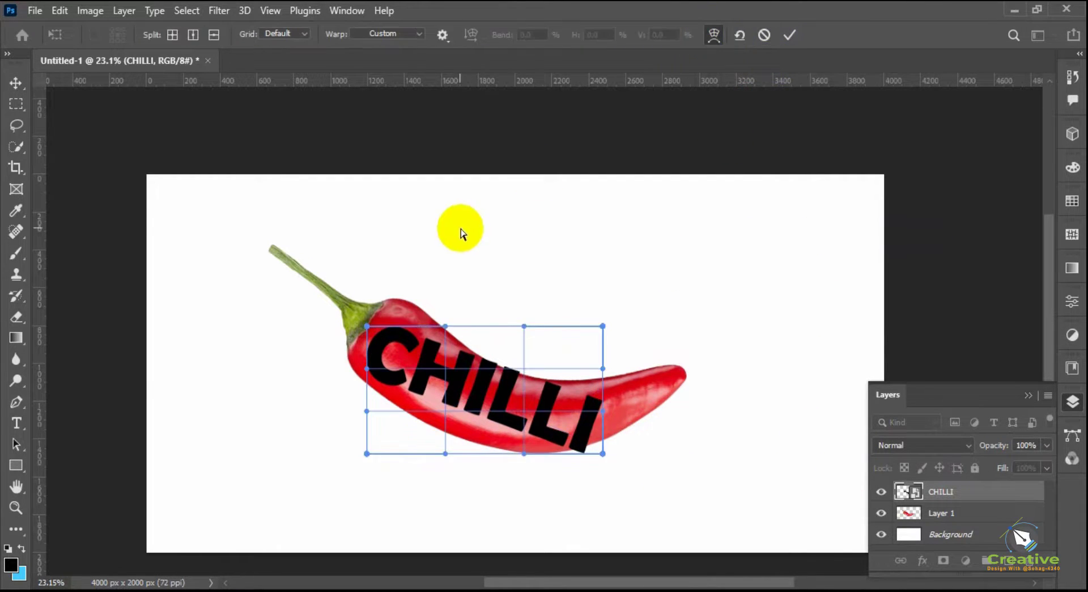
{"action": "left_click_drag", "start_coordinate": [367, 329], "coordinate": [370, 294]}
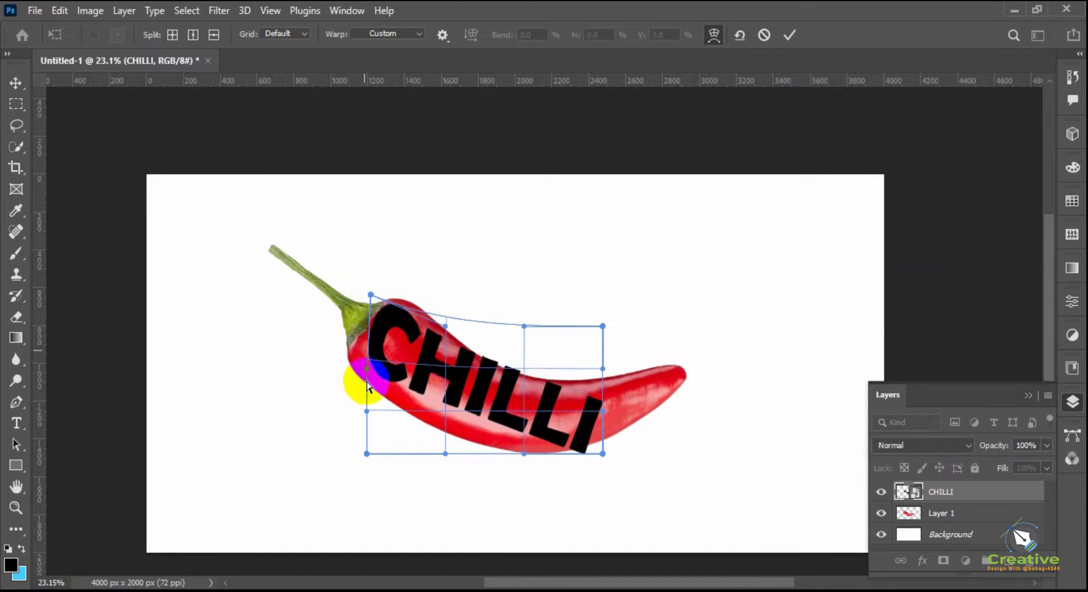
{"action": "left_click_drag", "start_coordinate": [367, 374], "coordinate": [340, 360]}
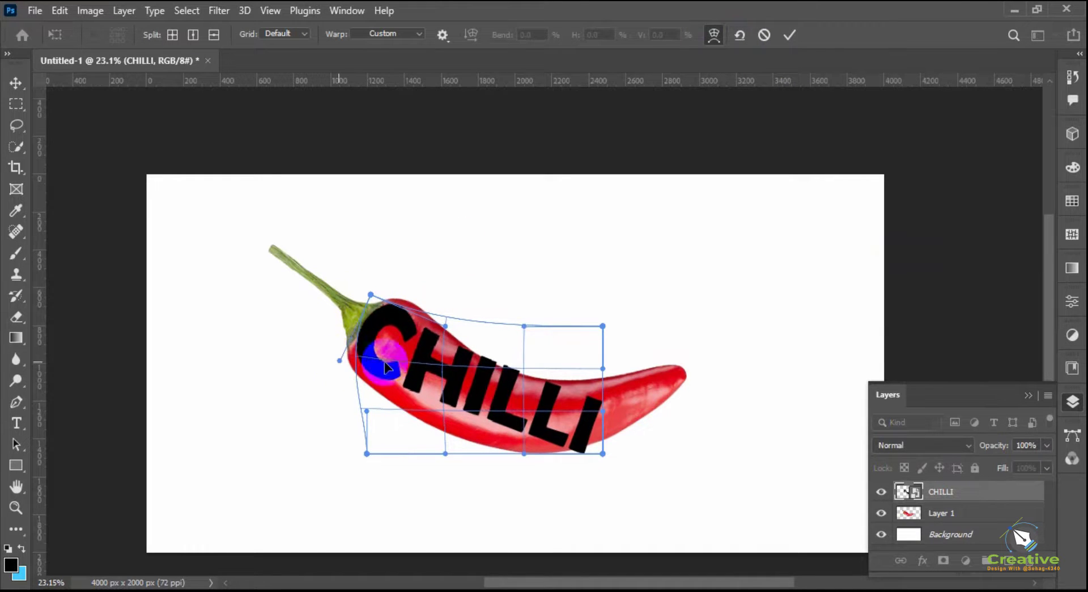
{"action": "left_click_drag", "start_coordinate": [450, 319], "coordinate": [465, 305]}
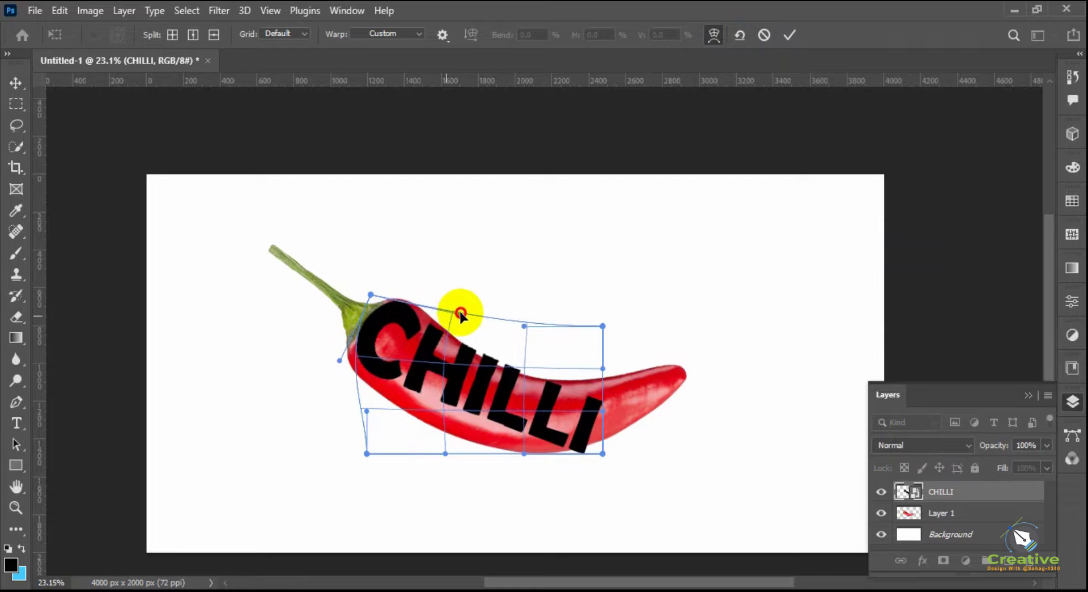
{"action": "left_click_drag", "start_coordinate": [445, 454], "coordinate": [424, 486]}
{"action": "left_click_drag", "start_coordinate": [361, 410], "coordinate": [344, 424]}
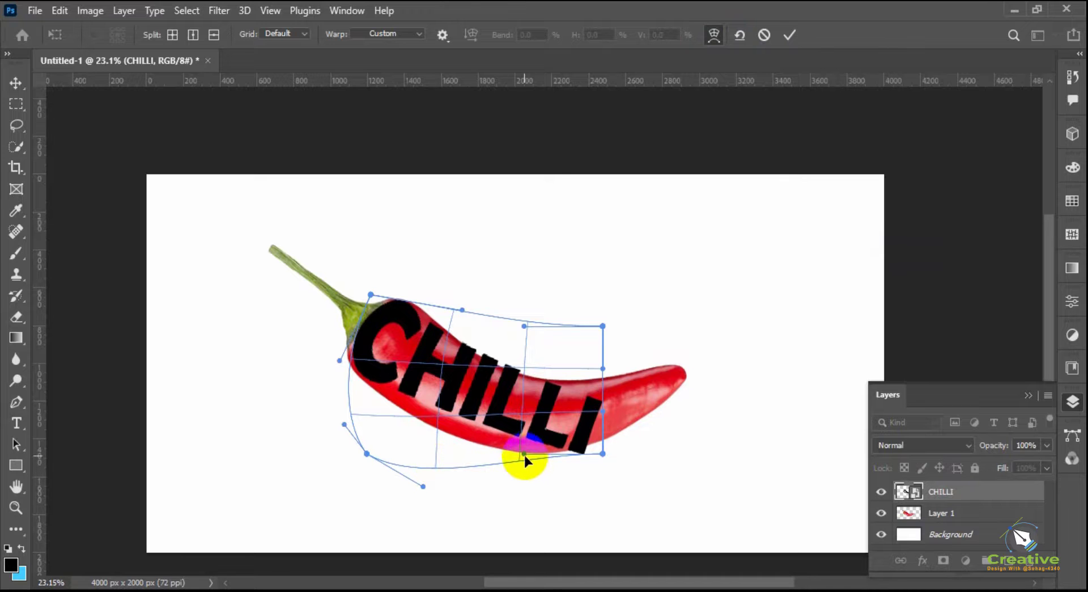
Bend the warp's lower edge and tip side so the remaining letters follow the chilli's curve.
{"action": "left_click_drag", "start_coordinate": [525, 456], "coordinate": [499, 447]}
{"action": "mouse_move", "coordinate": [599, 323]}
{"action": "left_mouse_down"}
{"action": "mouse_move", "coordinate": [606, 267]}
{"action": "mouse_move", "coordinate": [599, 317]}
{"action": "left_mouse_up"}
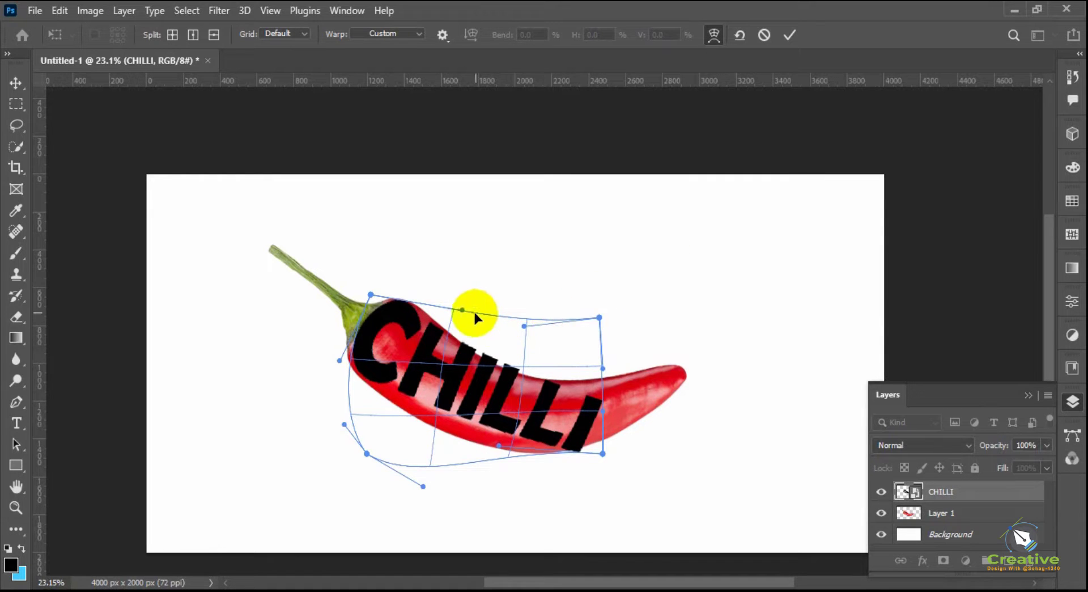
{"action": "left_click_drag", "start_coordinate": [462, 310], "coordinate": [458, 322]}
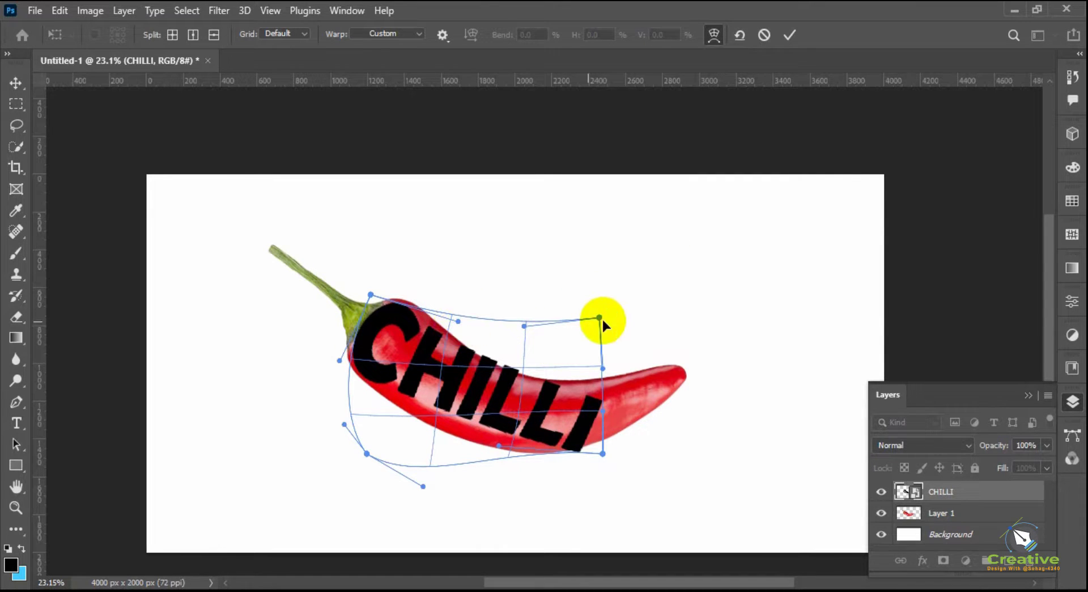
{"action": "left_click_drag", "start_coordinate": [598, 318], "coordinate": [605, 314]}
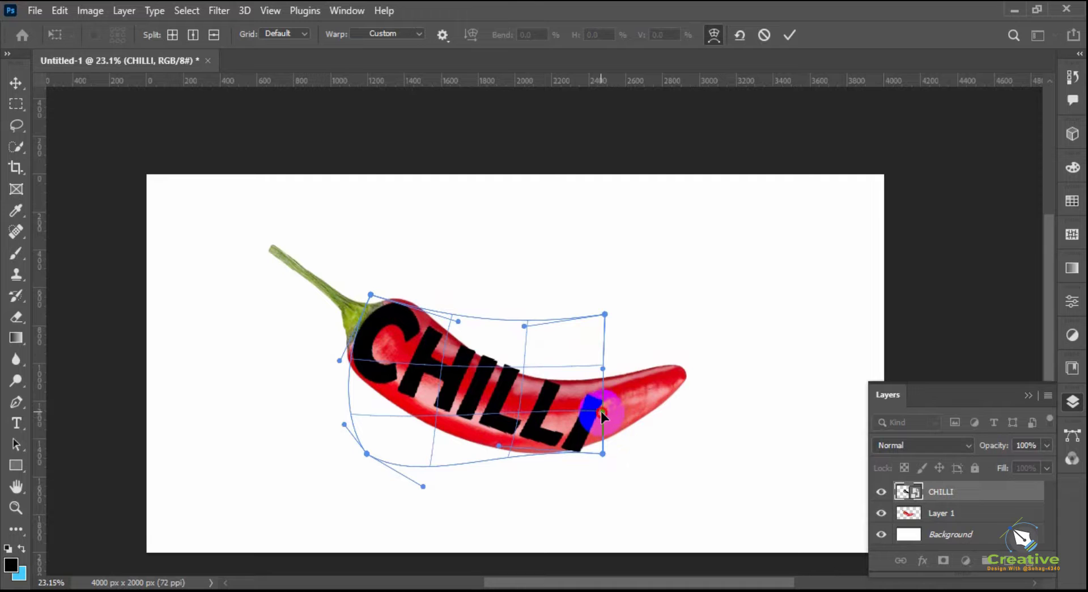
{"action": "left_click_drag", "start_coordinate": [602, 416], "coordinate": [608, 372]}
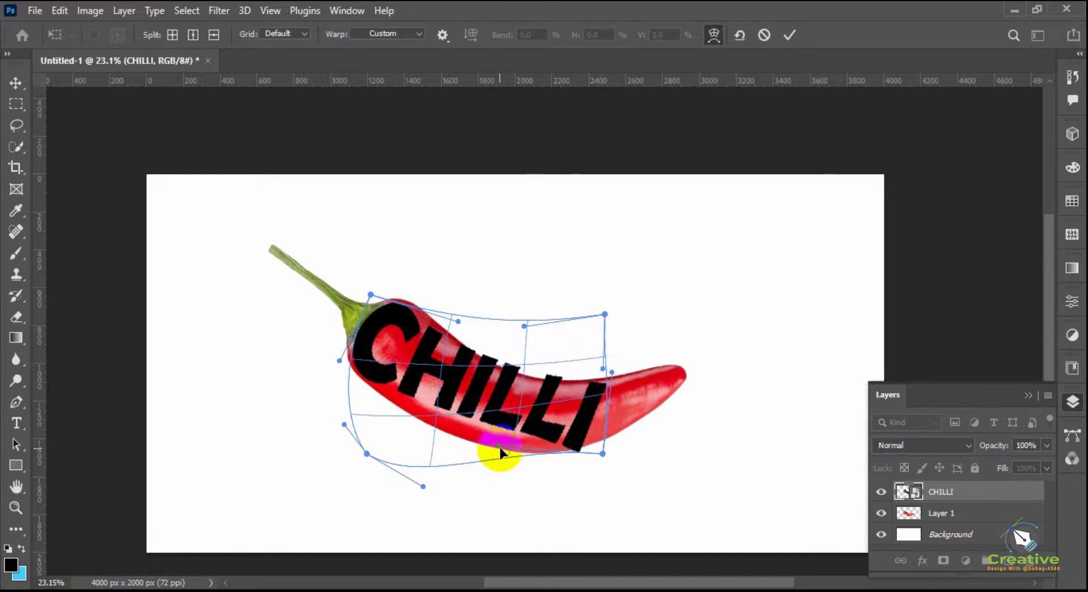
{"action": "left_click_drag", "start_coordinate": [498, 466], "coordinate": [474, 458]}
{"action": "left_click", "coordinate": [426, 421]}
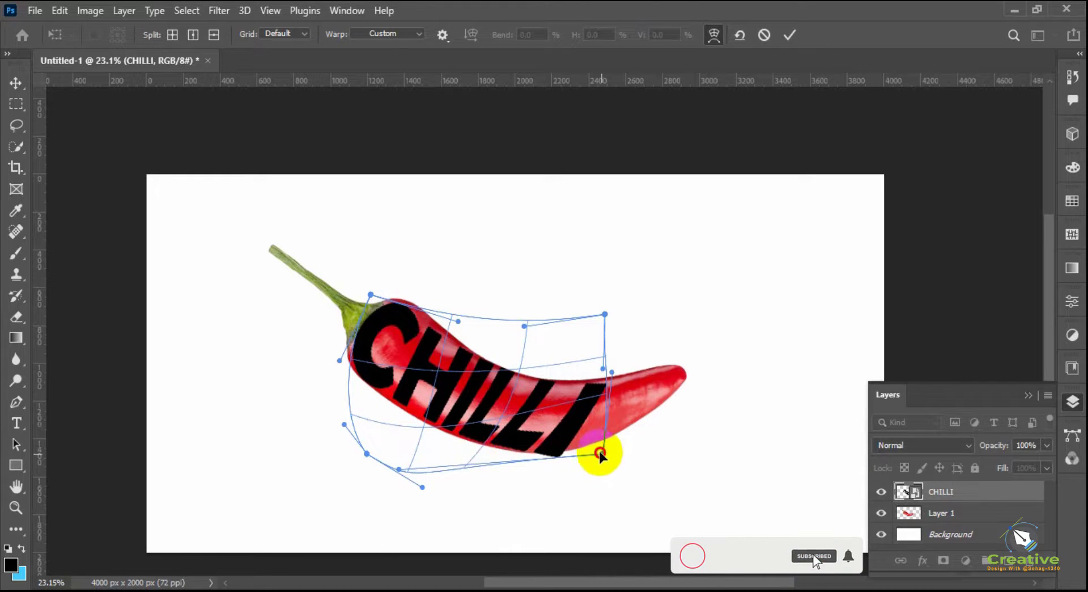
Refine the warp's two tip-side corners and upper edge to fit the chilli, and apply the warp.
{"action": "left_click_drag", "start_coordinate": [601, 454], "coordinate": [606, 445]}
{"action": "left_click_drag", "start_coordinate": [605, 315], "coordinate": [606, 295]}
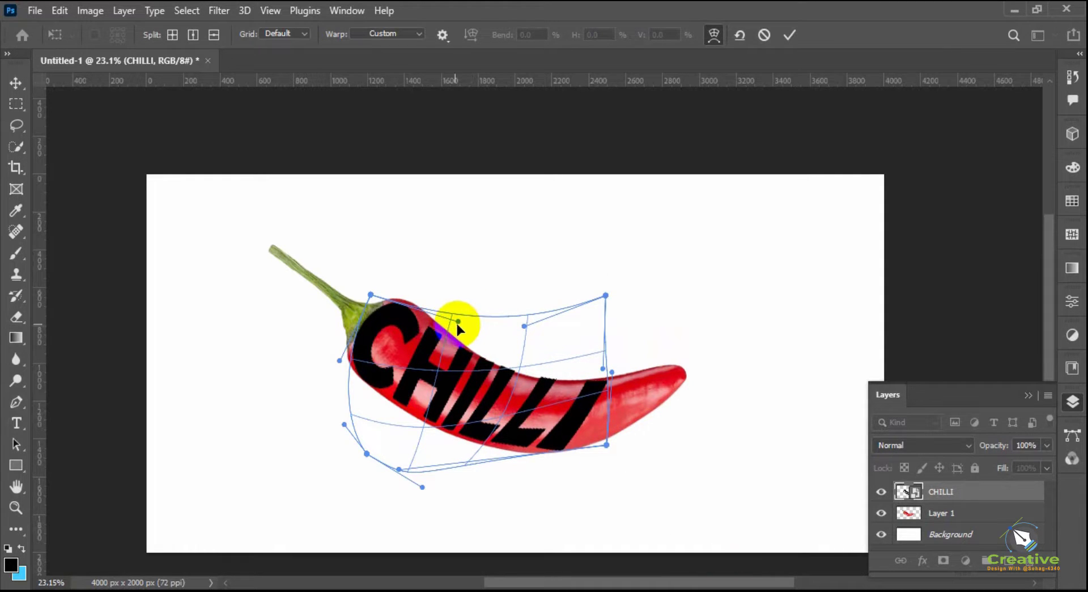
{"action": "left_click_drag", "start_coordinate": [457, 322], "coordinate": [477, 308]}
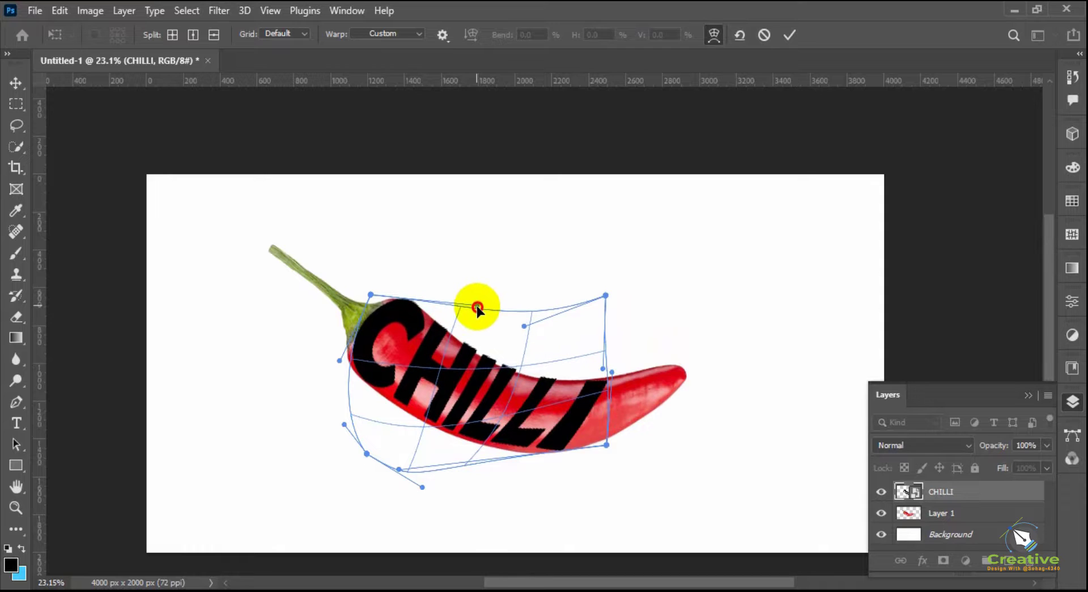
{"action": "left_click", "coordinate": [790, 34]}
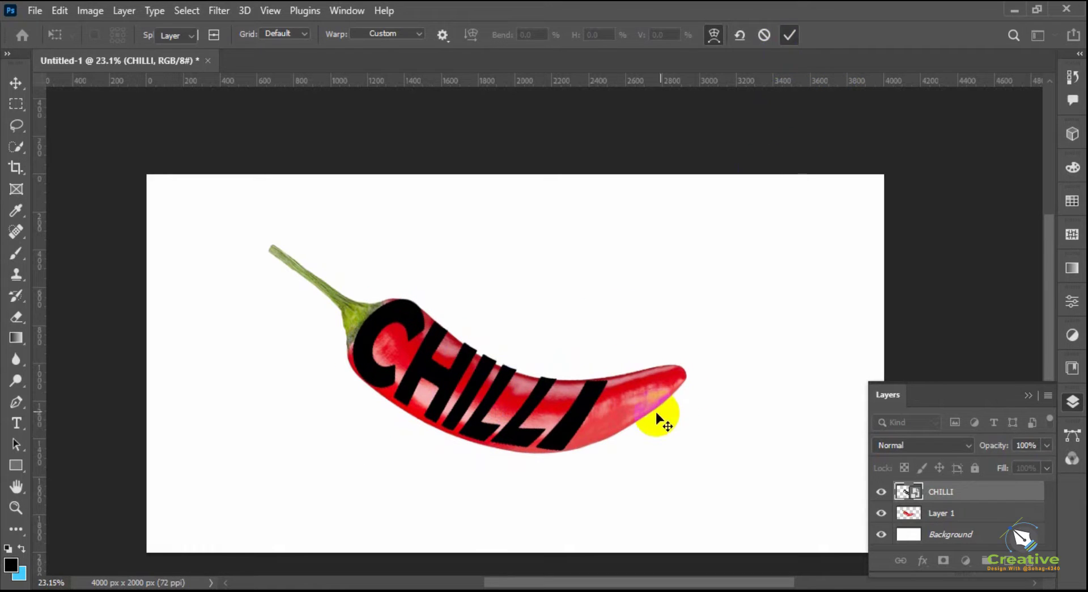
Duplicate the chilli photo layer, Layer 1, within the same document.
{"action": "left_click", "coordinate": [903, 492]}
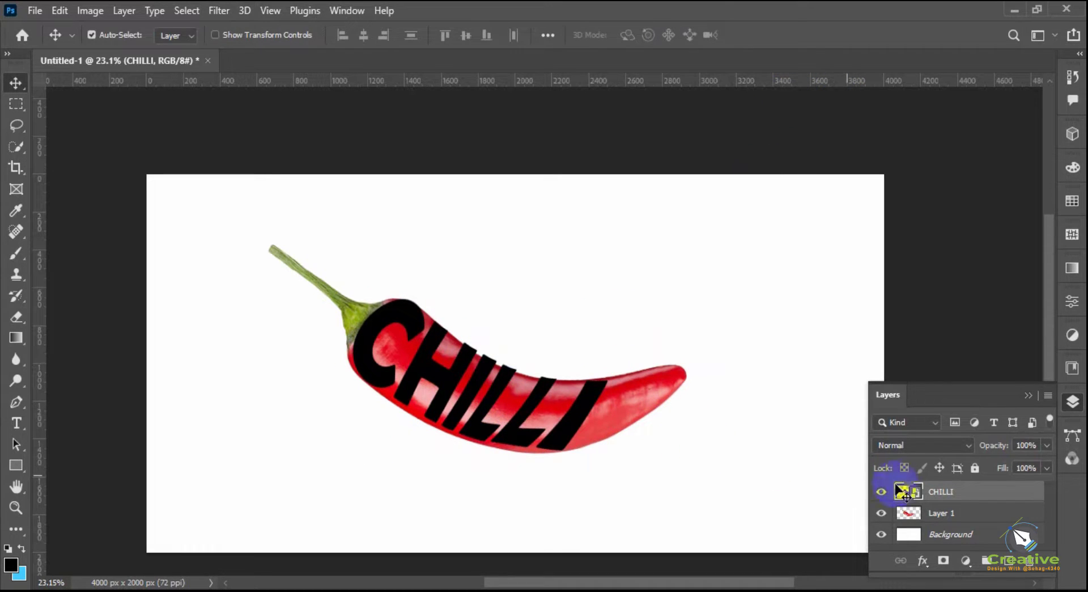
{"action": "left_click", "coordinate": [966, 519]}
{"action": "right_click", "coordinate": [966, 519]}
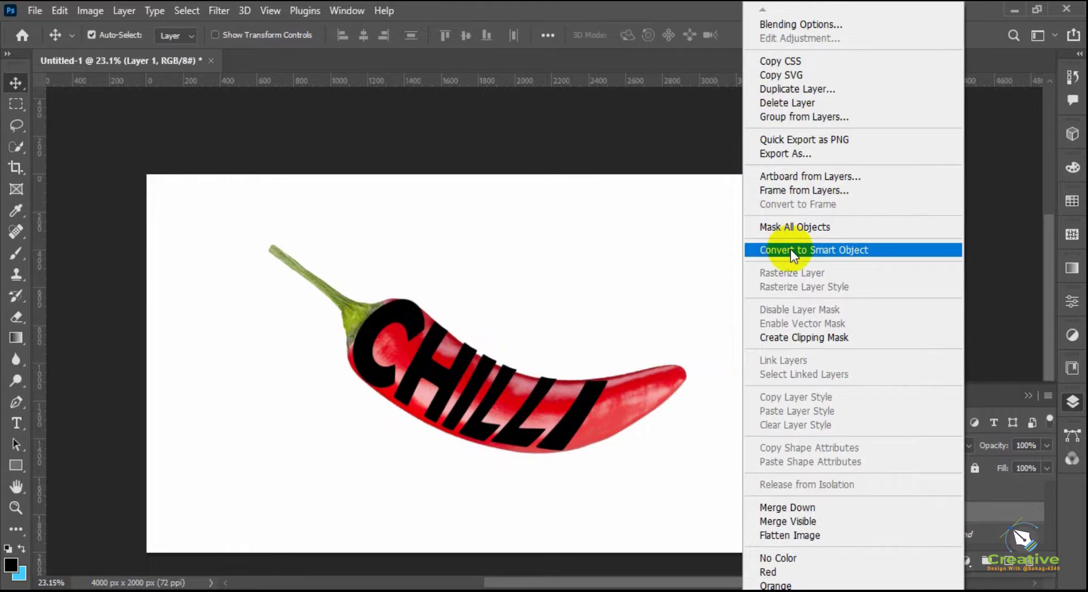
{"action": "left_click", "coordinate": [783, 93]}
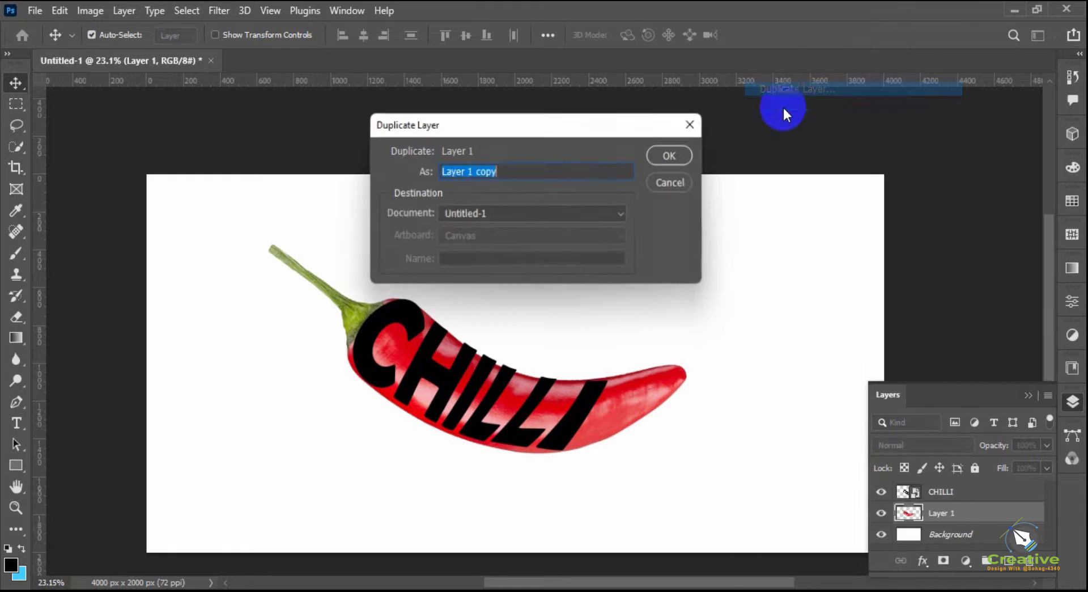
{"action": "left_click", "coordinate": [676, 155]}
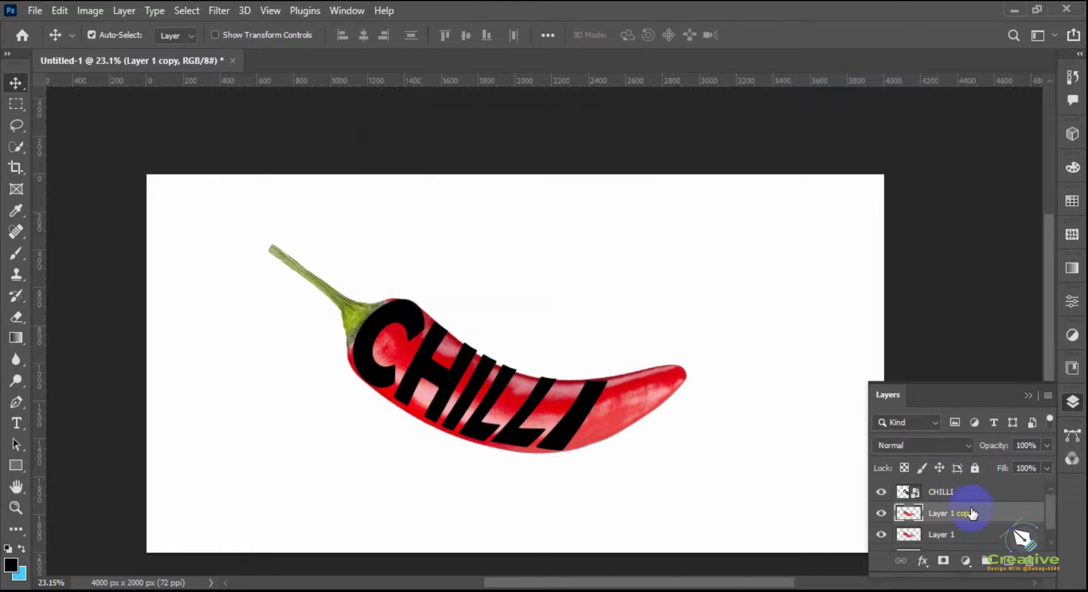
Place Layer 1 copy above the CHILLI layer and clip it to the text with a clipping mask.
{"action": "left_click_drag", "start_coordinate": [974, 516], "coordinate": [976, 483]}
{"action": "right_click", "coordinate": [959, 491]}
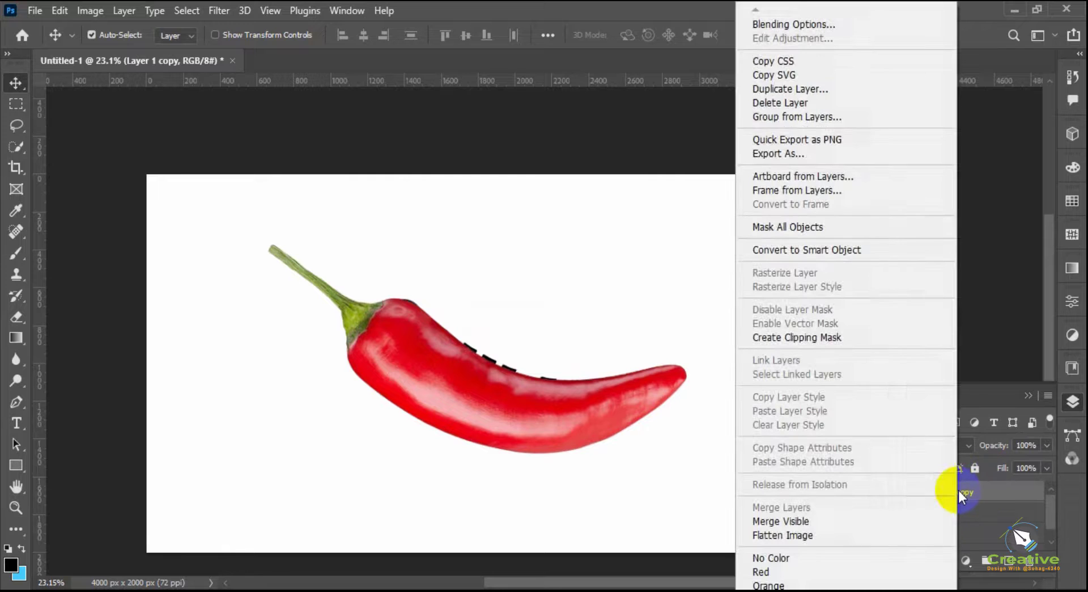
{"action": "left_click", "coordinate": [822, 338]}
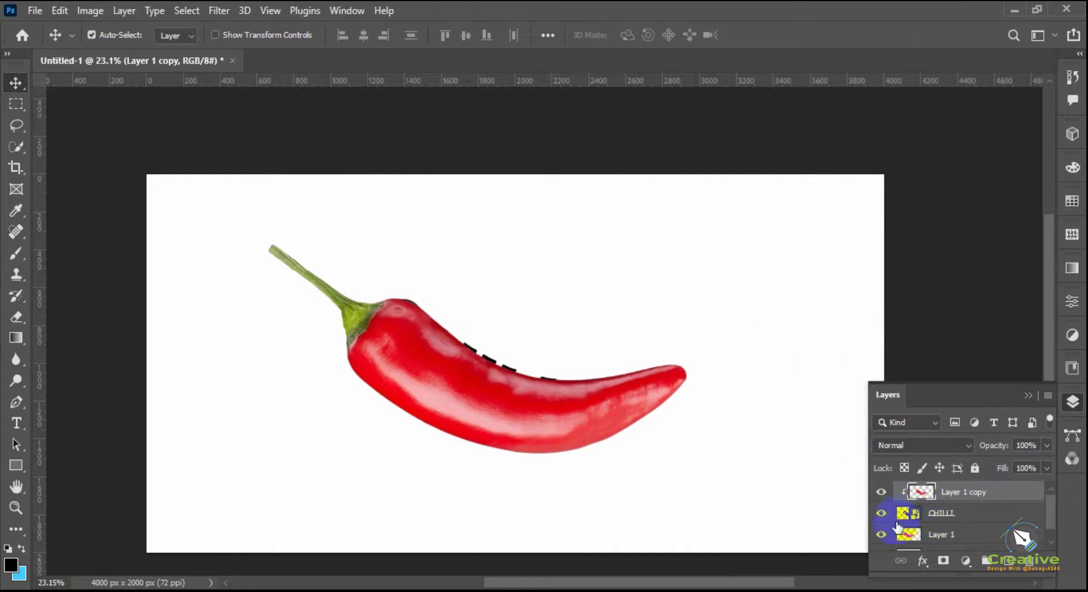
Hide Layer 1 and shift the clipped chilli photo slightly inside the letters.
{"action": "left_click", "coordinate": [882, 535]}
{"action": "left_click", "coordinate": [882, 535]}
{"action": "left_click", "coordinate": [882, 535]}
{"action": "mouse_move", "coordinate": [581, 422]}
{"action": "left_mouse_down"}
{"action": "mouse_move", "coordinate": [585, 408]}
{"action": "mouse_move", "coordinate": [584, 427]}
{"action": "left_mouse_up"}
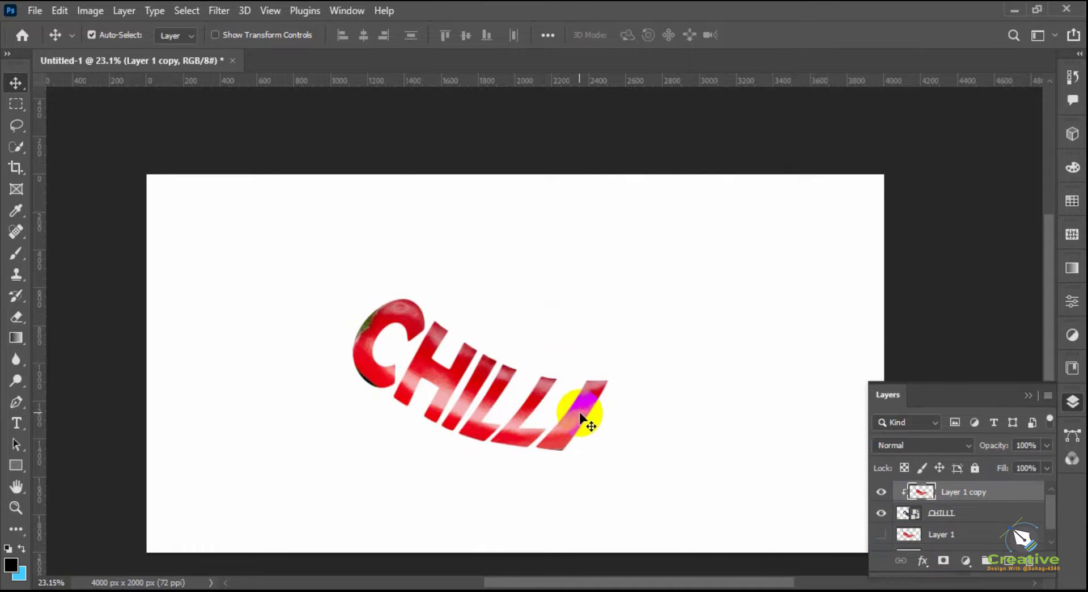
Move the clipped chilli photo lower inside the letters, compare with Layer 1 shown, and leave Layer 1 hidden.
{"action": "left_click", "coordinate": [880, 536]}
{"action": "left_click", "coordinate": [880, 536]}
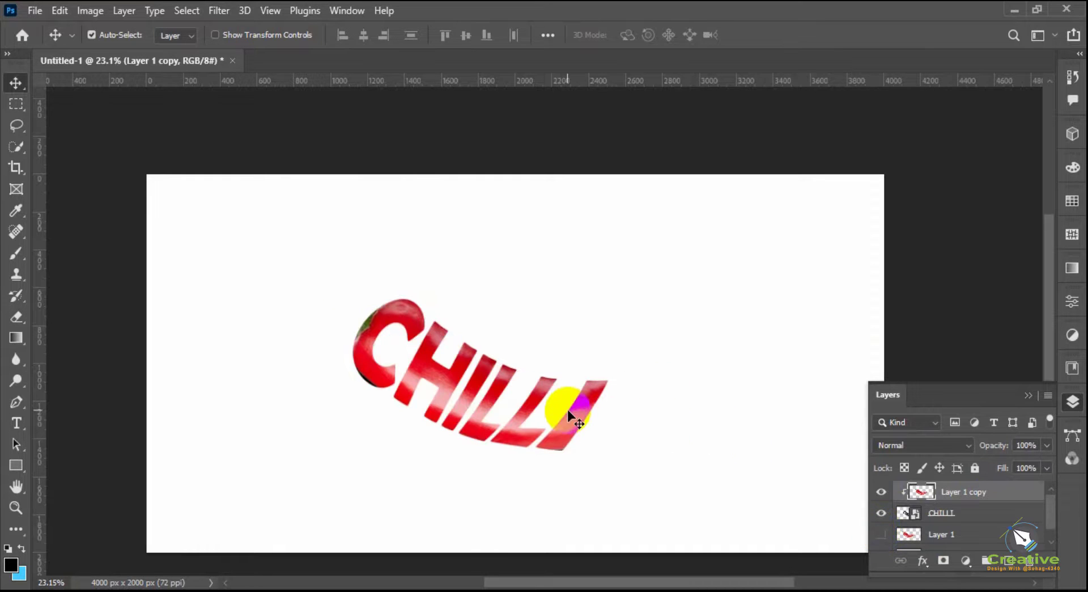
{"action": "left_click_drag", "start_coordinate": [567, 409], "coordinate": [596, 427]}
{"action": "left_click", "coordinate": [880, 536]}
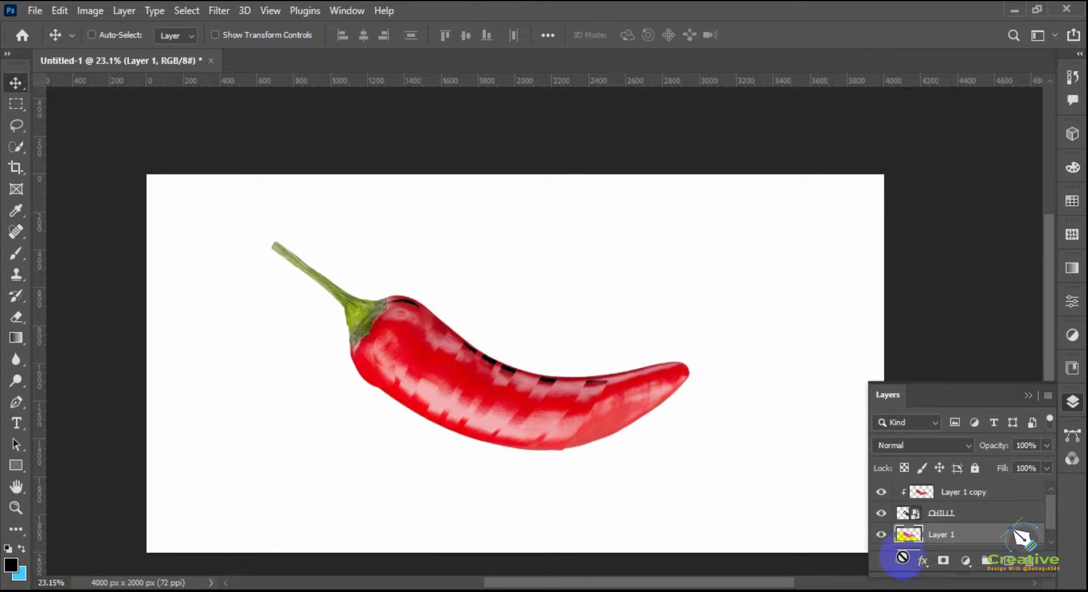
{"action": "left_click", "coordinate": [880, 535]}
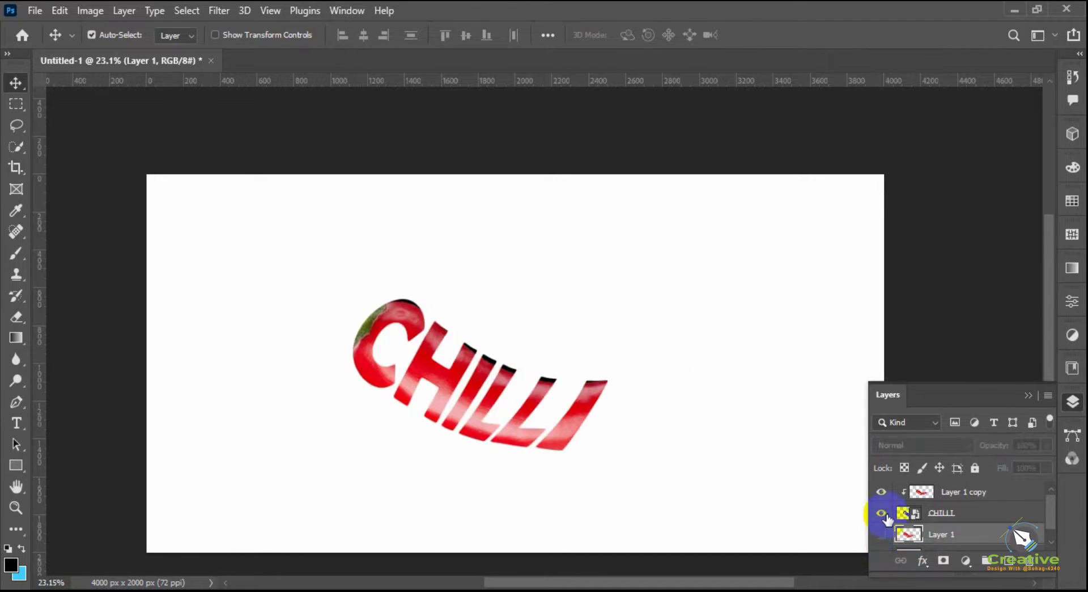
Move the clipped chilli photo slightly up inside the letters and show Layer 1 to compare the alignment.
{"action": "left_click_drag", "start_coordinate": [581, 413], "coordinate": [579, 406]}
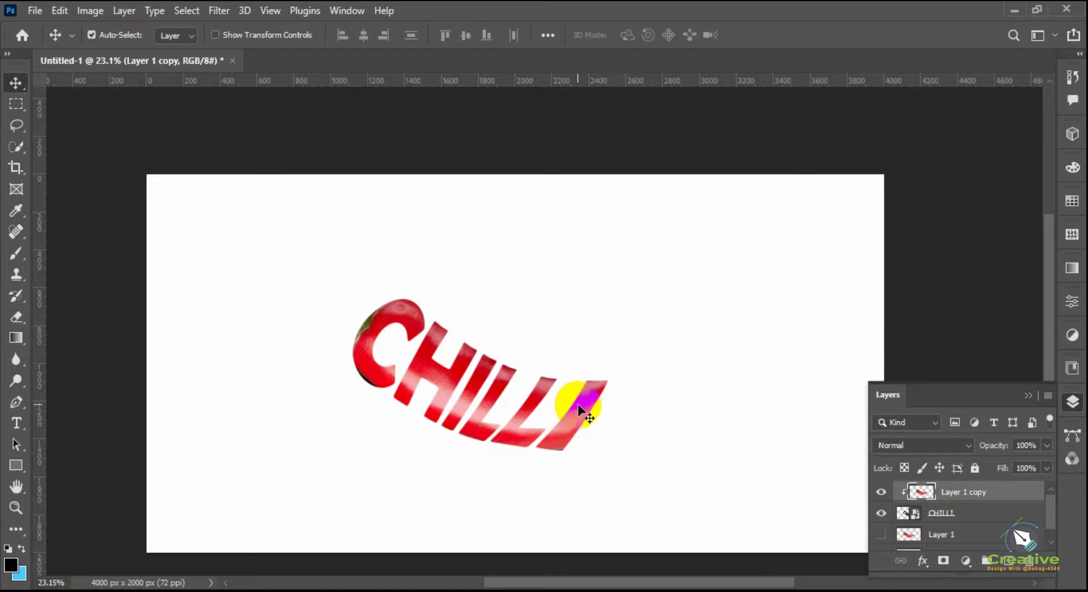
{"action": "left_click", "coordinate": [881, 535]}
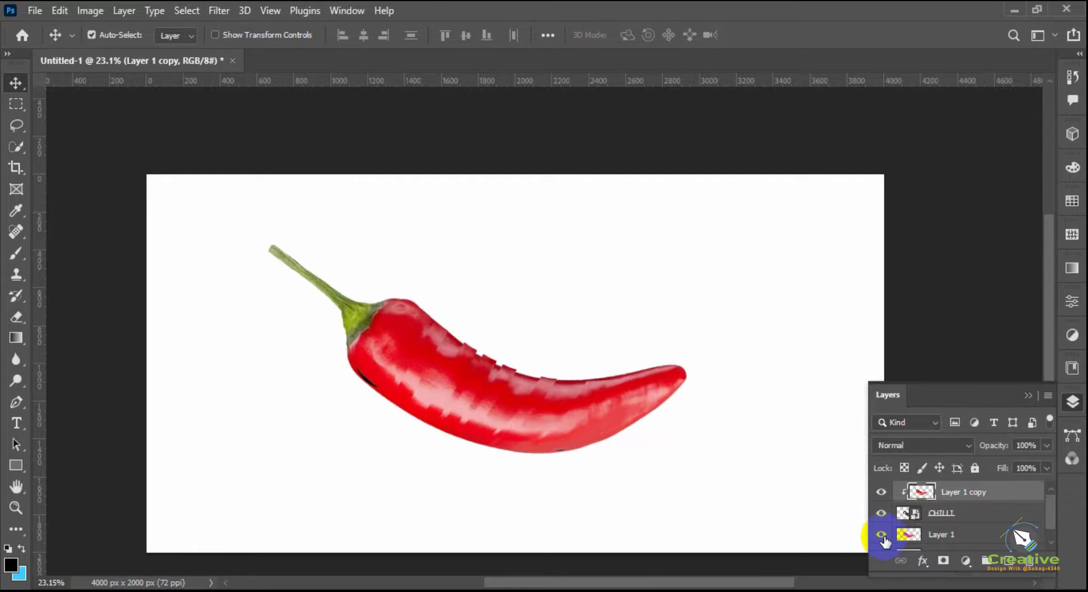
{"action": "left_click", "coordinate": [881, 535]}
{"action": "left_click", "coordinate": [881, 535]}
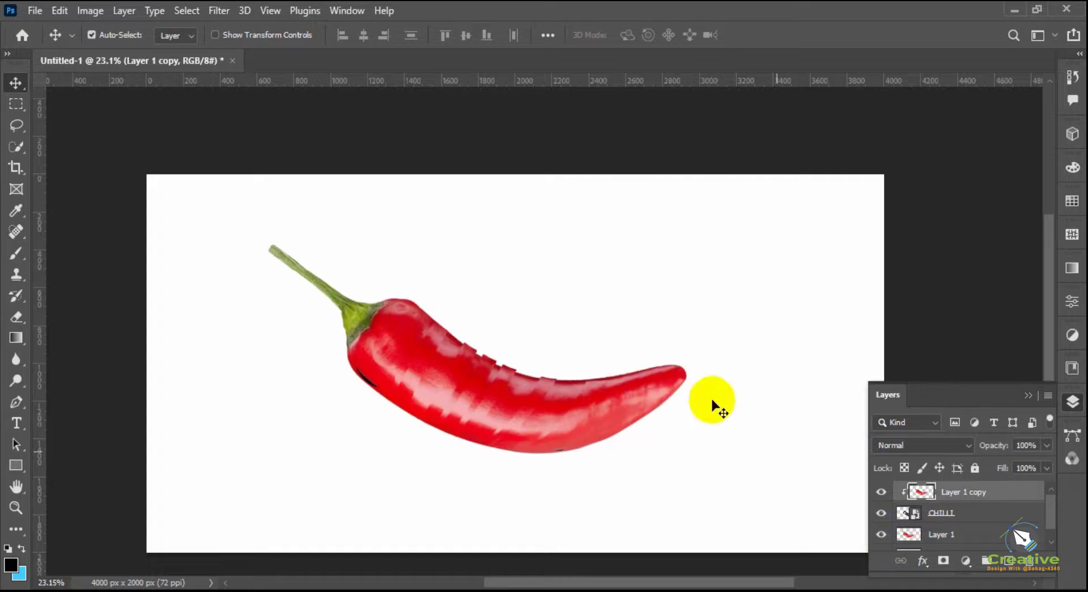
Add a layer mask to Layer 1 and invert it to black to hide the full chilli.
{"action": "left_click", "coordinate": [648, 391]}
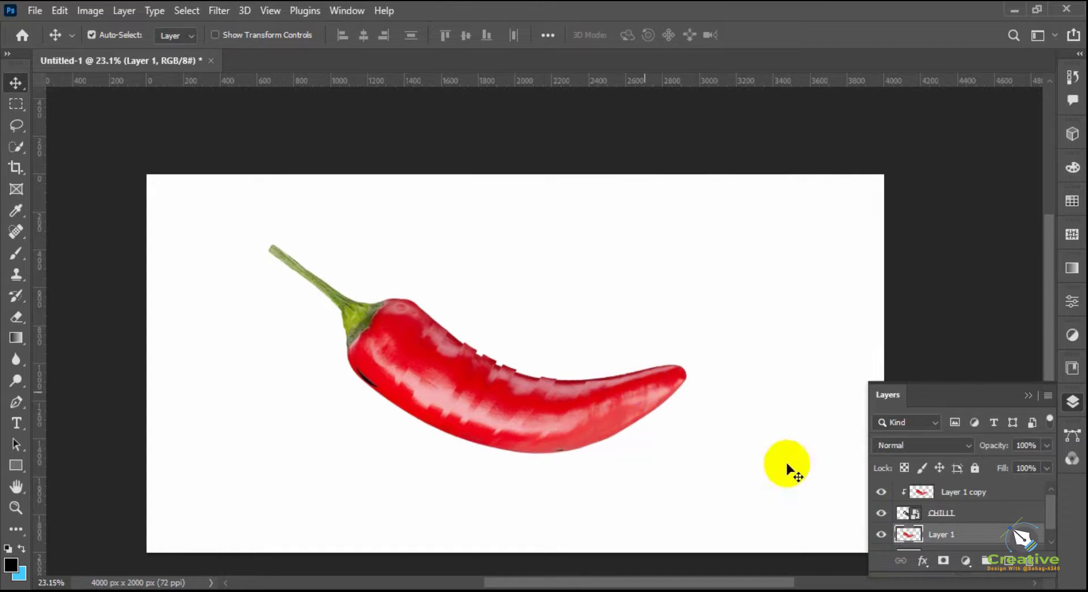
{"action": "scroll", "coordinate": [969, 529], "scroll_direction": "down", "scroll_amount": 1}
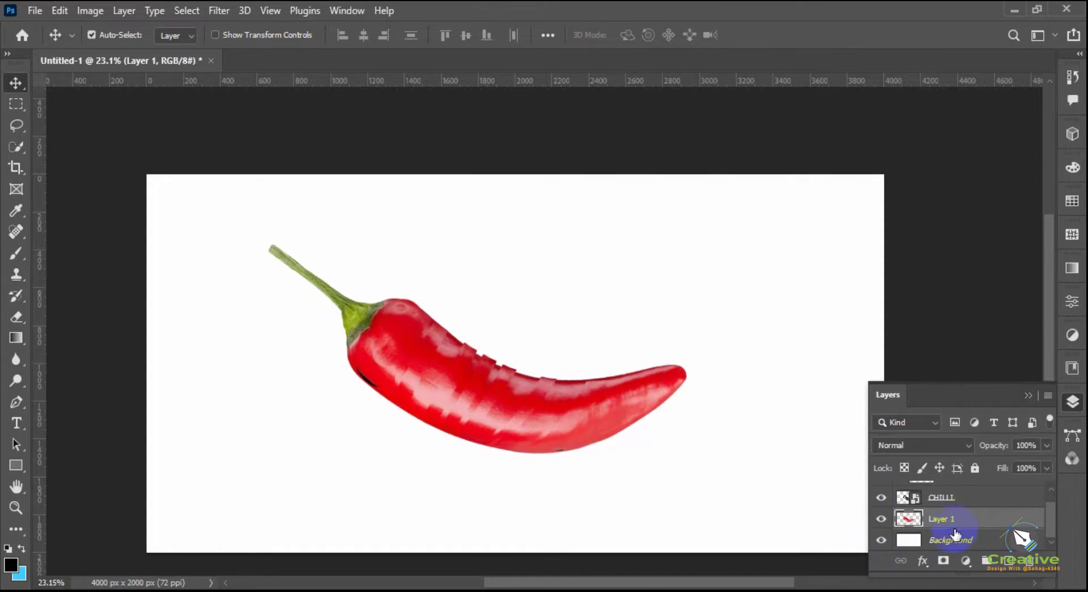
{"action": "left_click", "coordinate": [948, 562]}
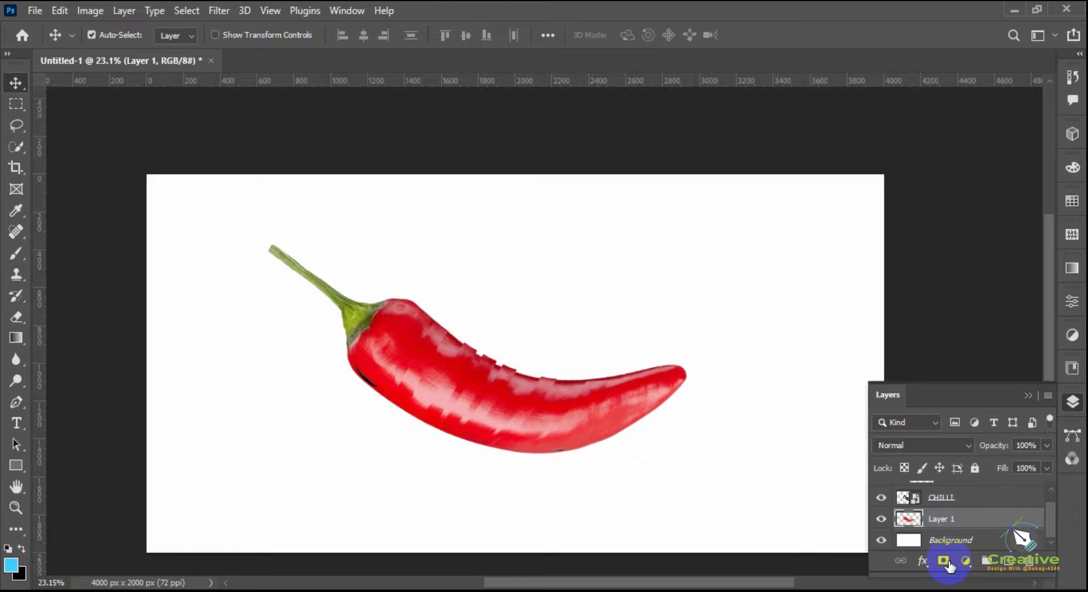
{"action": "left_click", "coordinate": [943, 560]}
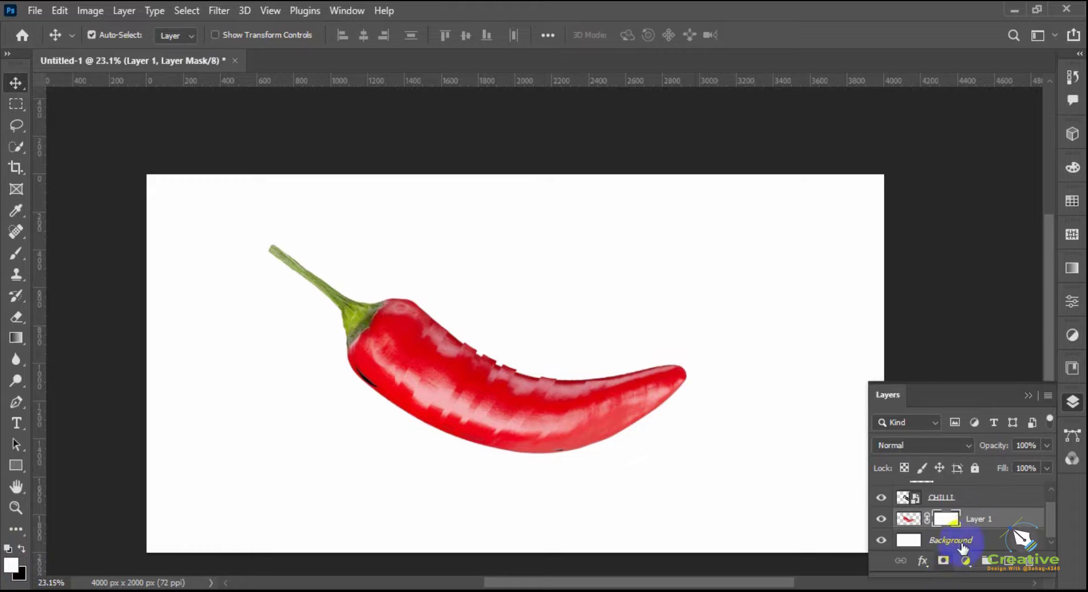
{"action": "left_click", "coordinate": [21, 546]}
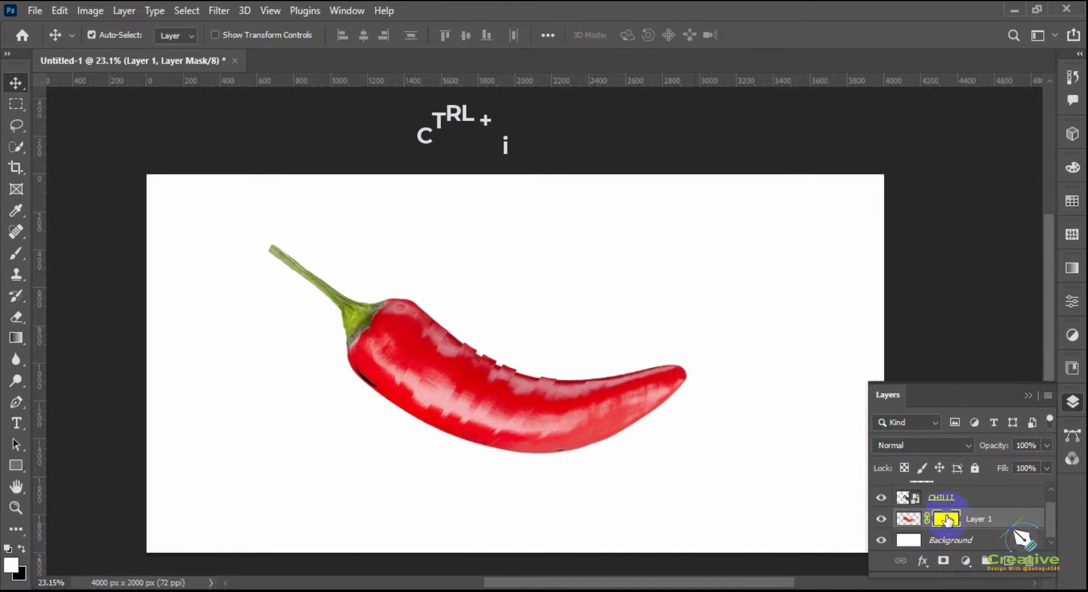
{"action": "key", "text": "ctrl+i"}
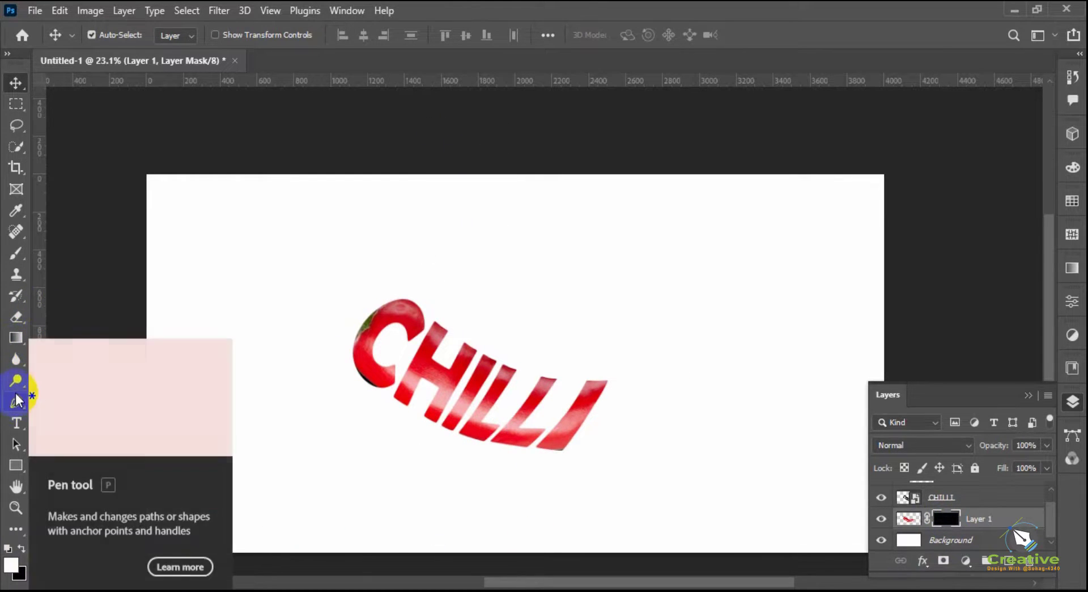
Paint white on Layer 1's mask with a soft 300 px brush to reveal the stem beside the C and the chilli's tip.
{"action": "left_click", "coordinate": [15, 253]}
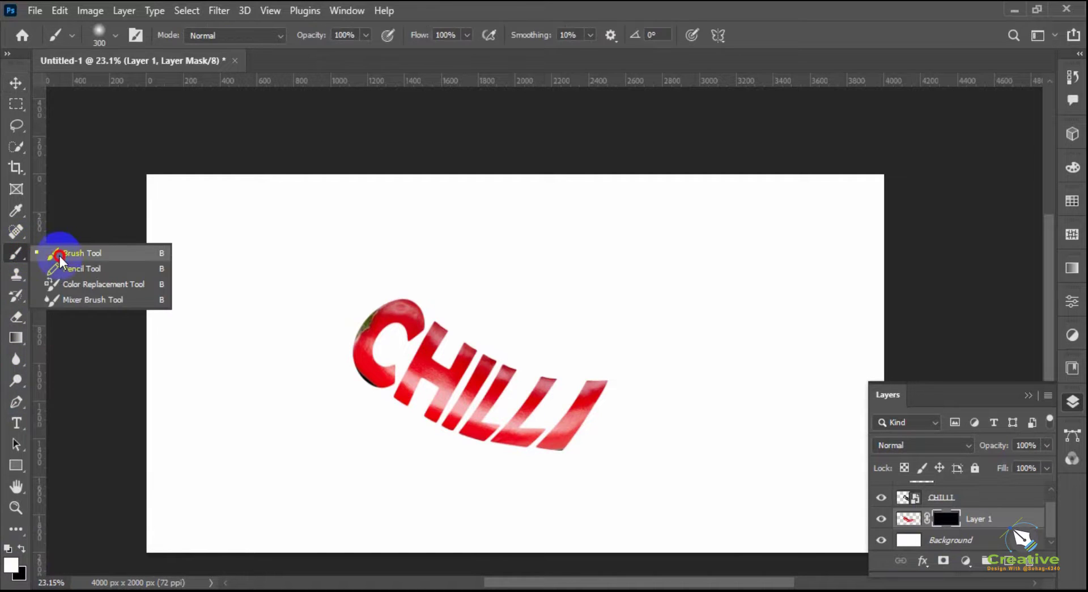
{"action": "left_click", "coordinate": [79, 250]}
{"action": "left_click", "coordinate": [117, 37]}
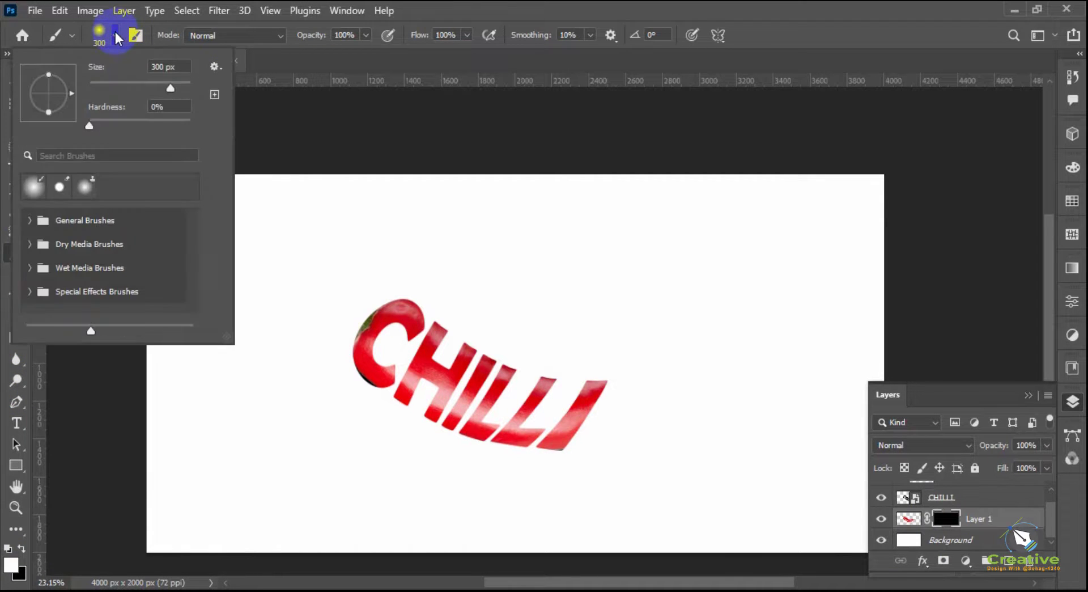
{"action": "left_click", "coordinate": [341, 294]}
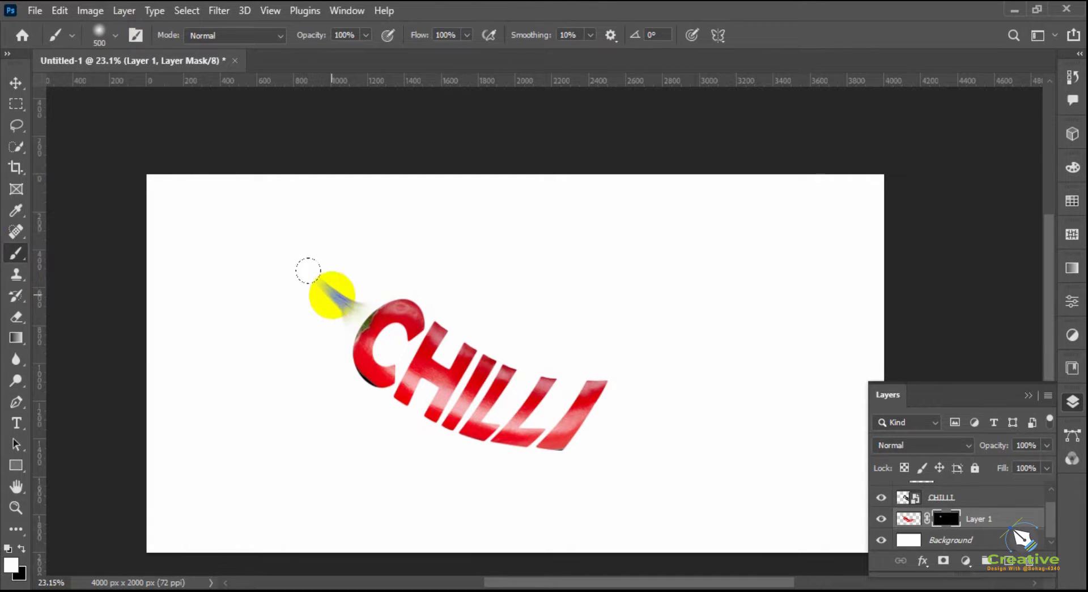
{"action": "mouse_move", "coordinate": [328, 290]}
{"action": "left_mouse_down"}
{"action": "mouse_move", "coordinate": [400, 278]}
{"action": "mouse_move", "coordinate": [389, 284]}
{"action": "mouse_move", "coordinate": [254, 227]}
{"action": "mouse_move", "coordinate": [327, 299]}
{"action": "mouse_move", "coordinate": [362, 391]}
{"action": "left_mouse_up"}
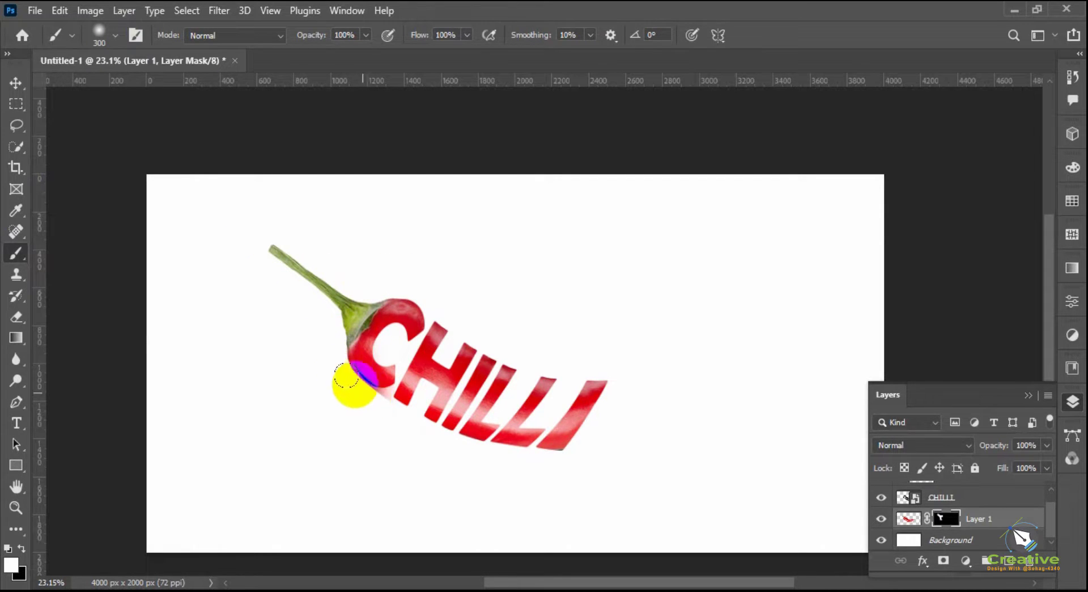
{"action": "key", "text": "ctrl+z"}
{"action": "mouse_move", "coordinate": [347, 369]}
{"action": "left_mouse_down"}
{"action": "mouse_move", "coordinate": [332, 318]}
{"action": "mouse_move", "coordinate": [377, 280]}
{"action": "mouse_move", "coordinate": [405, 284]}
{"action": "mouse_move", "coordinate": [243, 250]}
{"action": "left_mouse_up"}
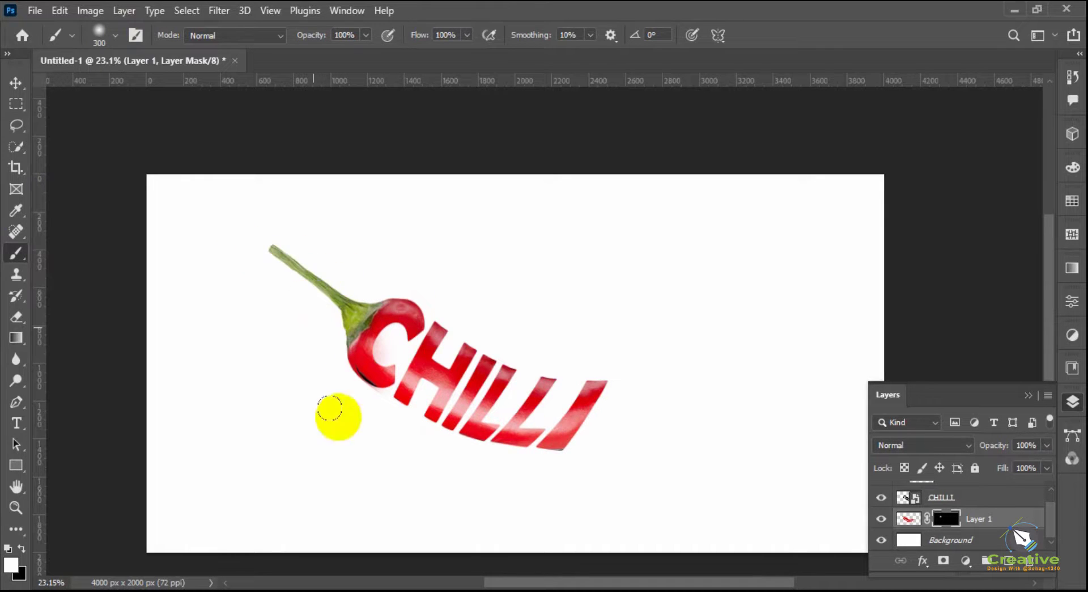
{"action": "mouse_move", "coordinate": [582, 449]}
{"action": "left_mouse_down"}
{"action": "mouse_move", "coordinate": [615, 382]}
{"action": "mouse_move", "coordinate": [578, 452]}
{"action": "mouse_move", "coordinate": [697, 350]}
{"action": "mouse_move", "coordinate": [590, 449]}
{"action": "mouse_move", "coordinate": [558, 458]}
{"action": "mouse_move", "coordinate": [690, 389]}
{"action": "mouse_move", "coordinate": [663, 411]}
{"action": "left_mouse_up"}
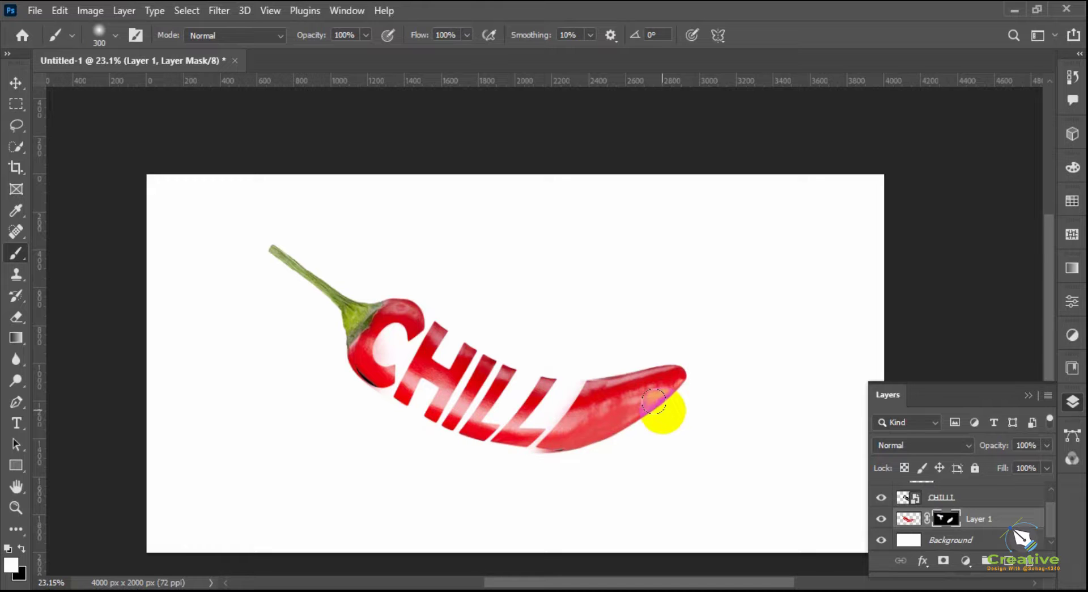
Clean up the mask along the lower edges of the chilli tip and the letter C with a 90 px Eraser.
{"action": "left_click", "coordinate": [16, 316]}
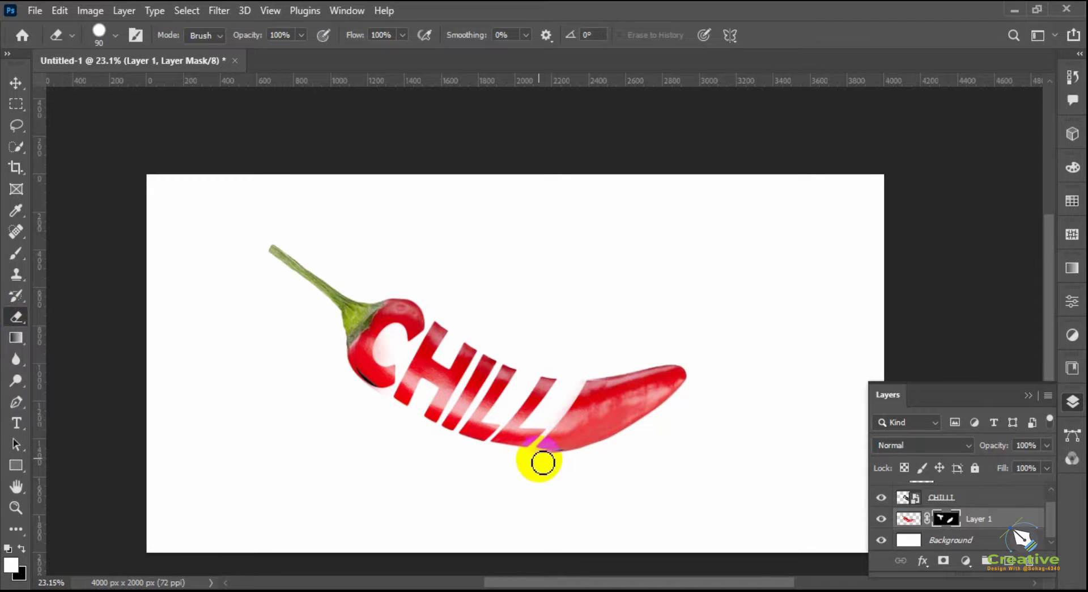
{"action": "left_click_drag", "start_coordinate": [534, 459], "coordinate": [568, 462]}
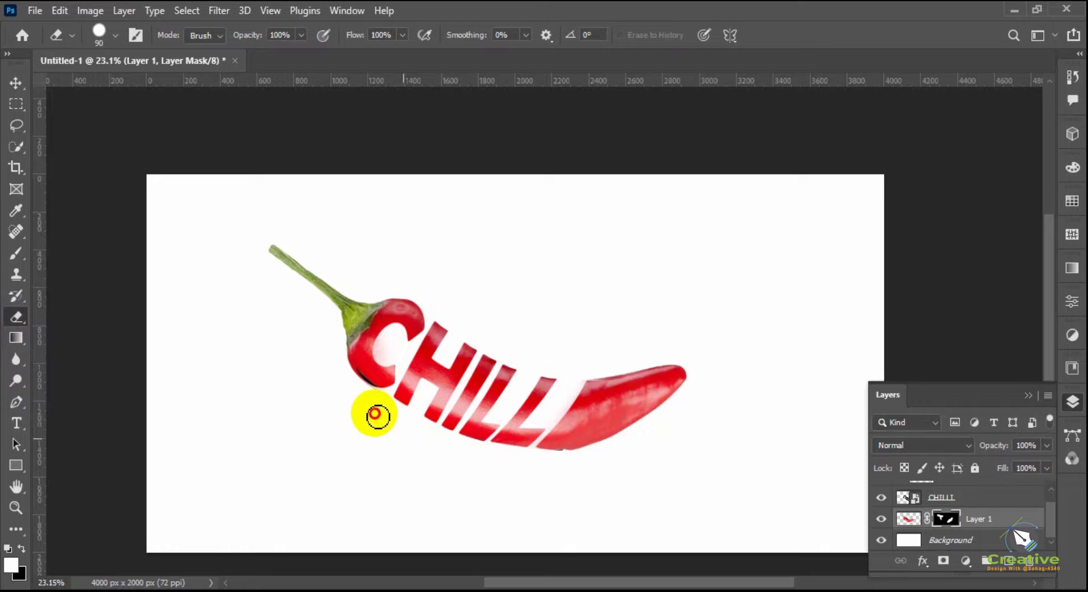
{"action": "mouse_move", "coordinate": [375, 414]}
{"action": "left_mouse_down"}
{"action": "mouse_move", "coordinate": [352, 376]}
{"action": "mouse_move", "coordinate": [376, 396]}
{"action": "mouse_move", "coordinate": [335, 353]}
{"action": "mouse_move", "coordinate": [389, 432]}
{"action": "mouse_move", "coordinate": [355, 376]}
{"action": "mouse_move", "coordinate": [357, 415]}
{"action": "left_mouse_up"}
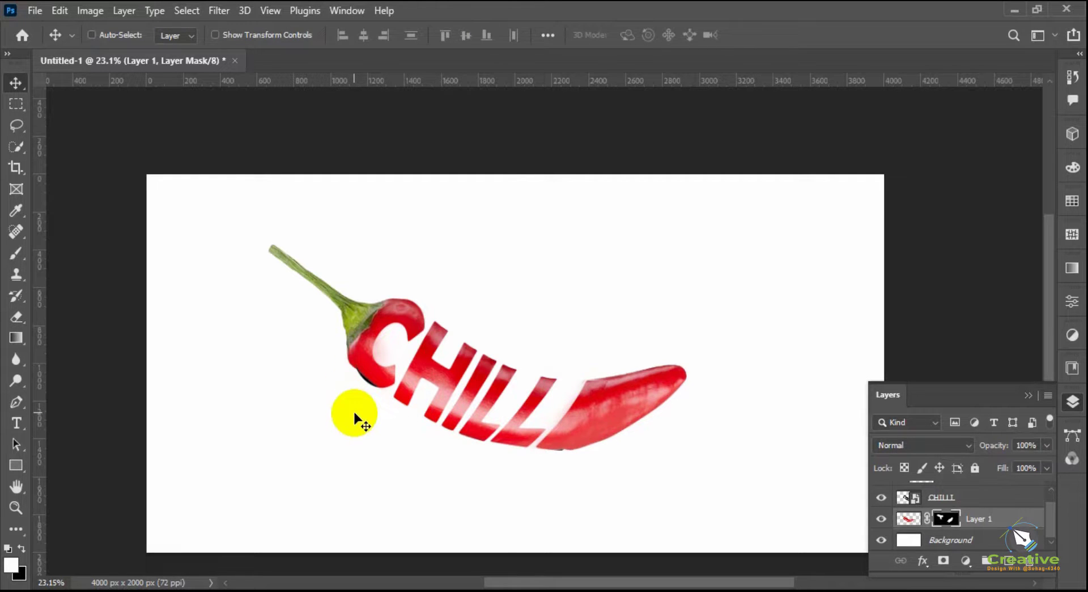
{"action": "left_click", "coordinate": [357, 419]}
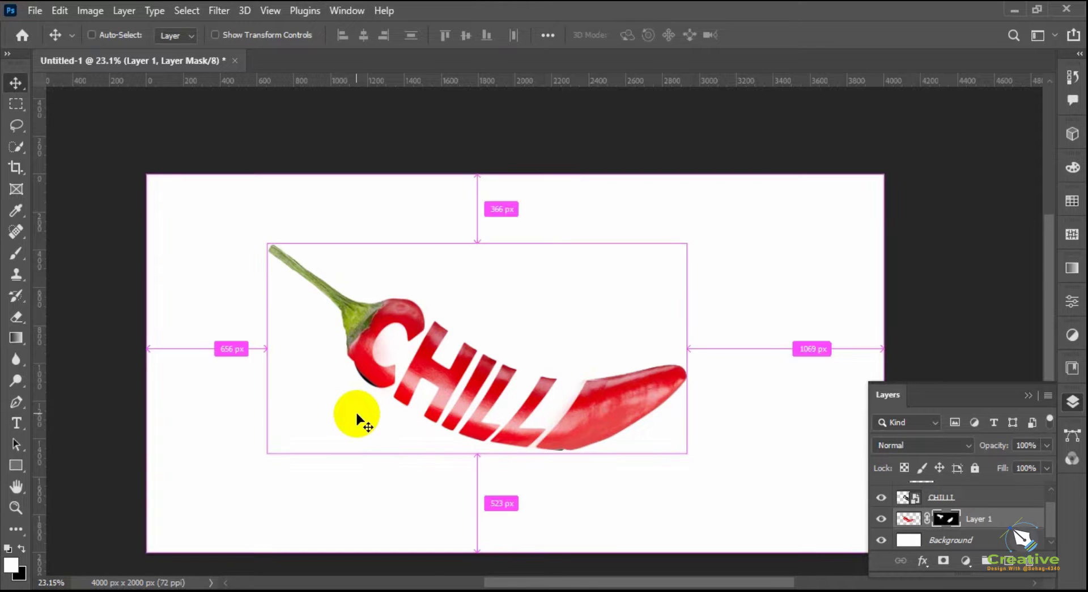
{"action": "key", "text": "ctrl"}
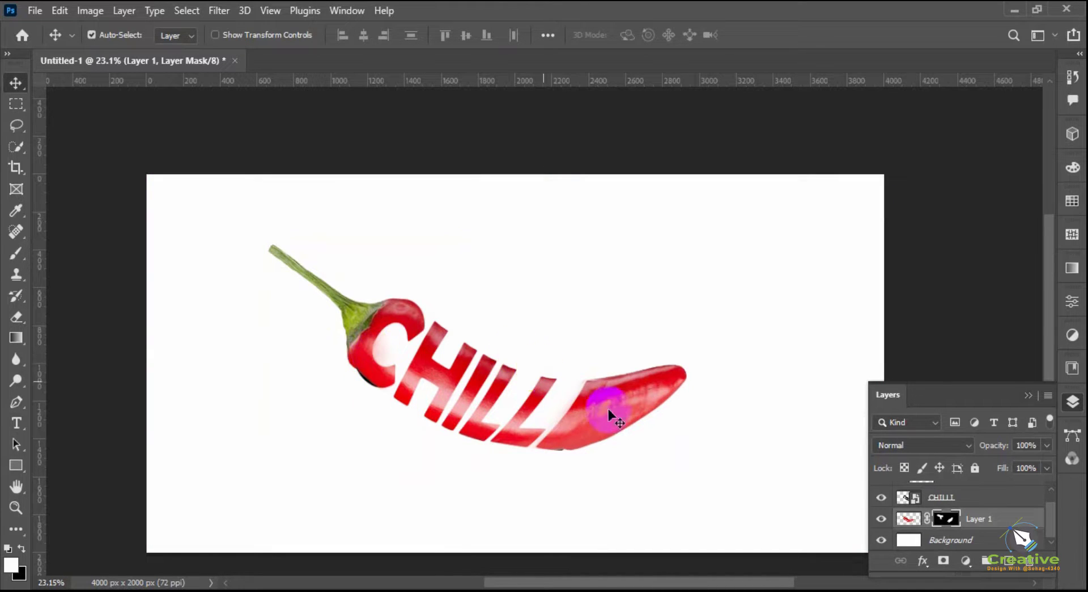
{"action": "left_click", "coordinate": [909, 534]}
{"action": "left_click", "coordinate": [597, 421]}
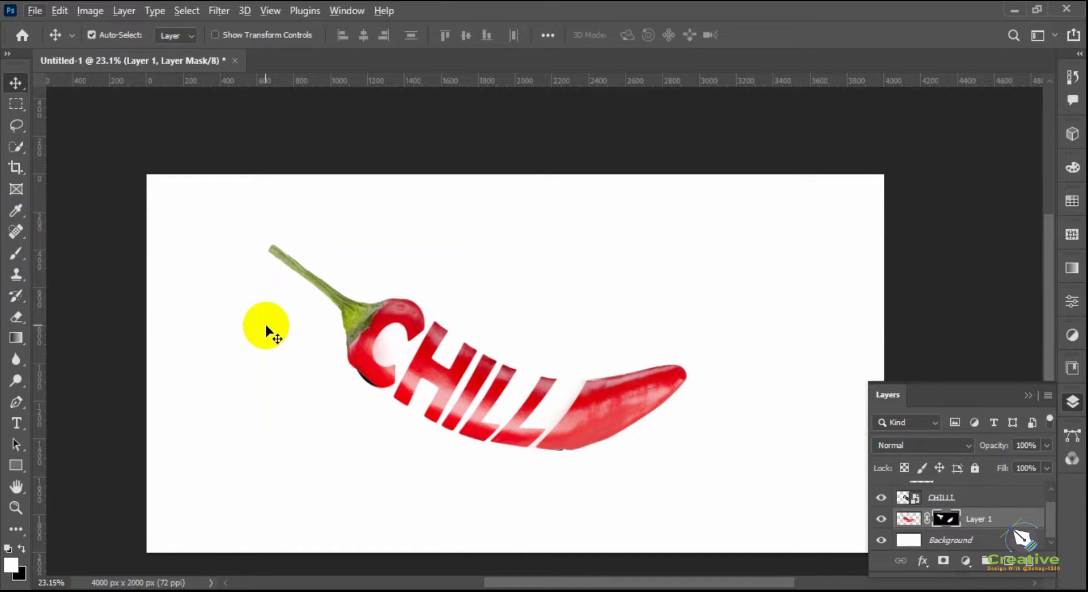
{"action": "left_click", "coordinate": [3, 78]}
{"action": "left_click", "coordinate": [942, 448]}
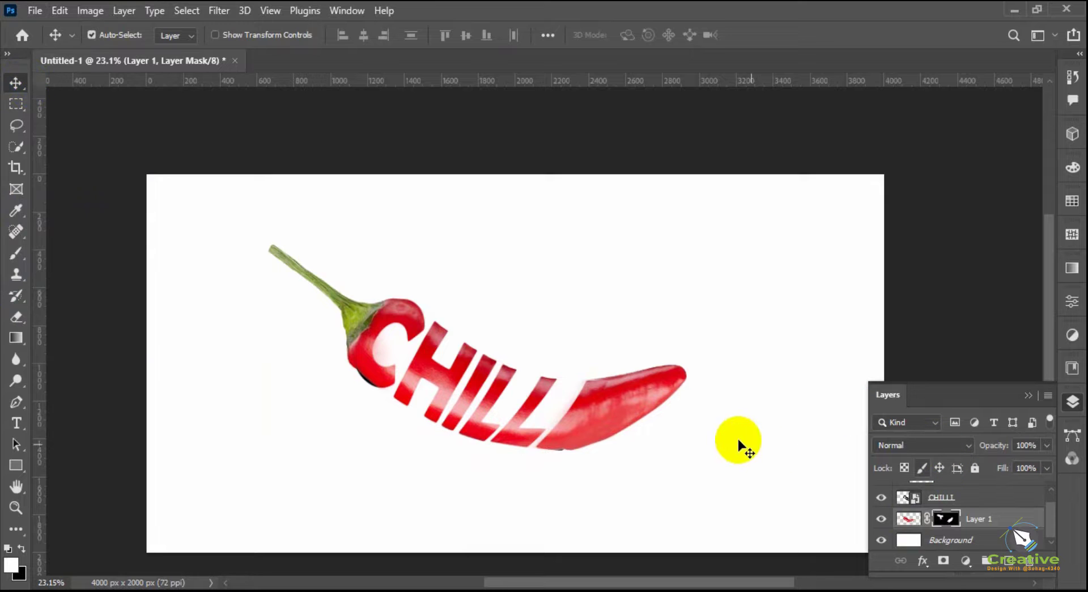
Select all the chilli artwork layers, copy and paste them, and move the pasted chilli below and to the left of the original.
{"action": "left_click_drag", "start_coordinate": [200, 214], "coordinate": [735, 488]}
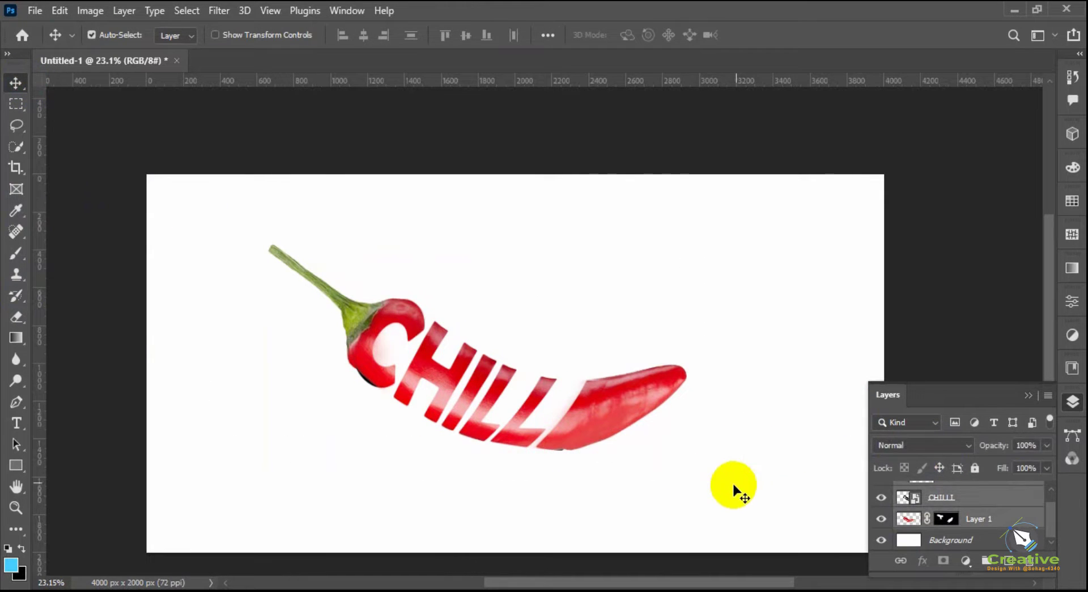
{"action": "left_click", "coordinate": [663, 374]}
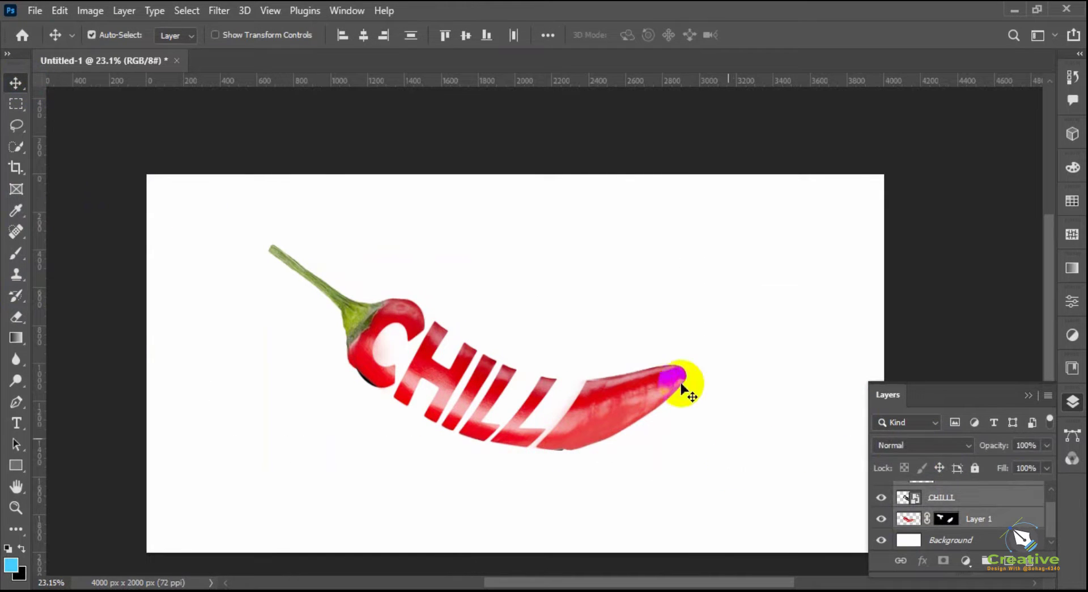
{"action": "left_click", "coordinate": [62, 8]}
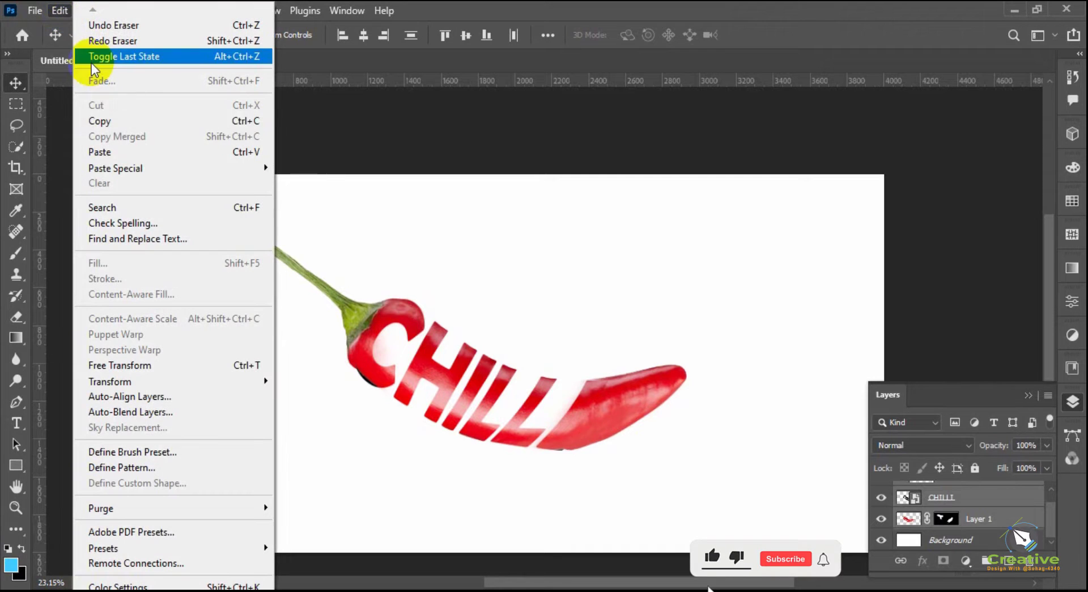
{"action": "left_click", "coordinate": [117, 121]}
{"action": "left_click", "coordinate": [59, 10]}
{"action": "left_click", "coordinate": [124, 155]}
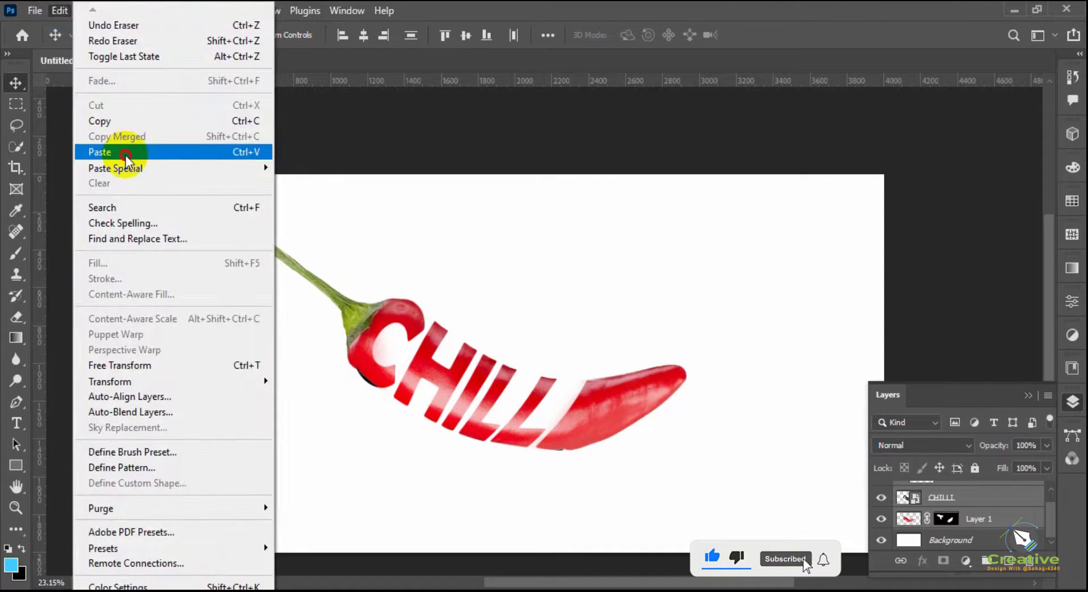
{"action": "left_click_drag", "start_coordinate": [399, 317], "coordinate": [329, 397]}
{"action": "key", "text": "ctrl+t"}
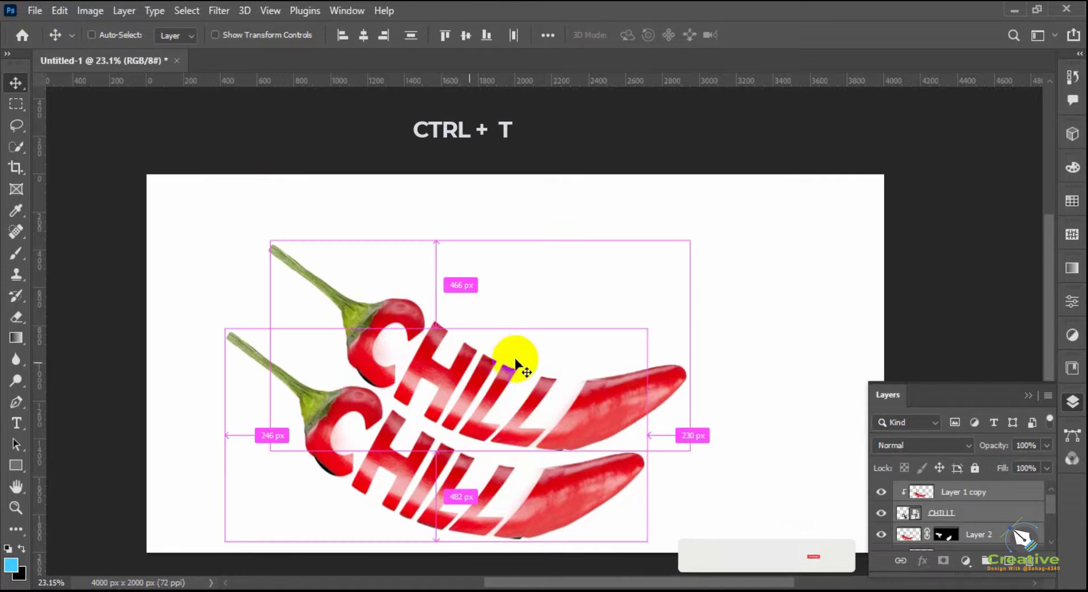
{"action": "key", "text": "ctrl+t"}
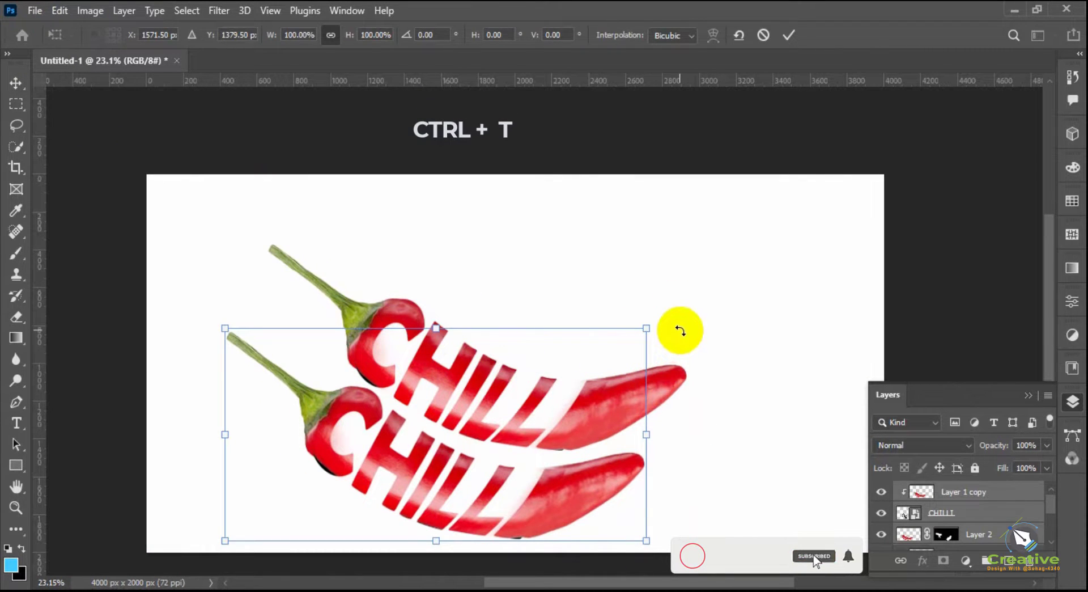
{"action": "scroll", "coordinate": [711, 441], "scroll_direction": "down", "scroll_amount": 1}
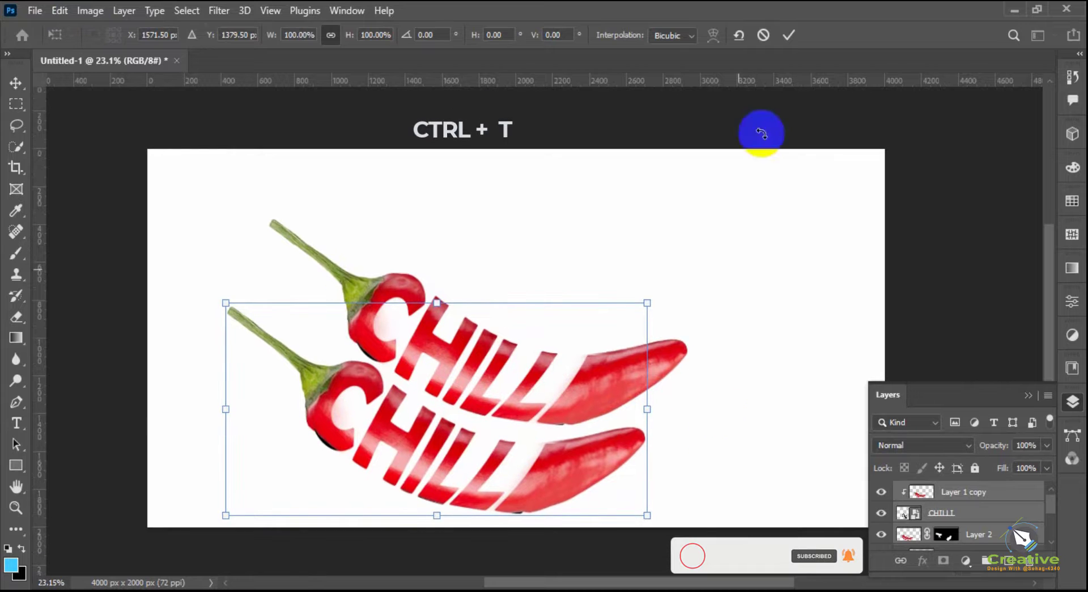
{"action": "left_click", "coordinate": [788, 36]}
Move both chillis up and slightly right on the canvas, and shift only the lower copy slightly down.
{"action": "left_click_drag", "start_coordinate": [178, 182], "coordinate": [722, 552]}
{"action": "left_click_drag", "start_coordinate": [607, 385], "coordinate": [631, 341]}
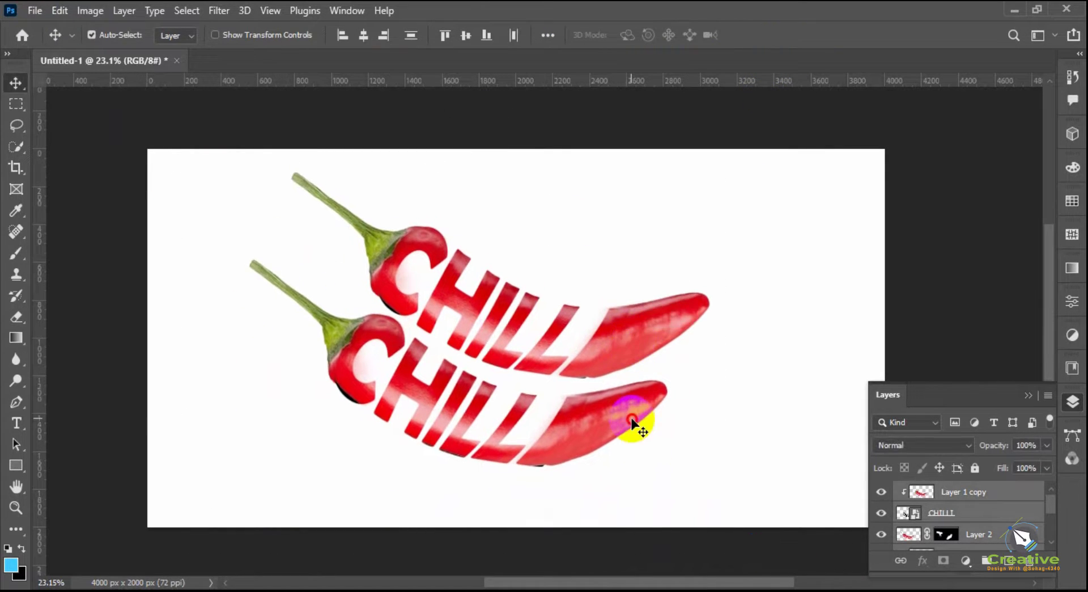
{"action": "left_click_drag", "start_coordinate": [680, 454], "coordinate": [425, 436]}
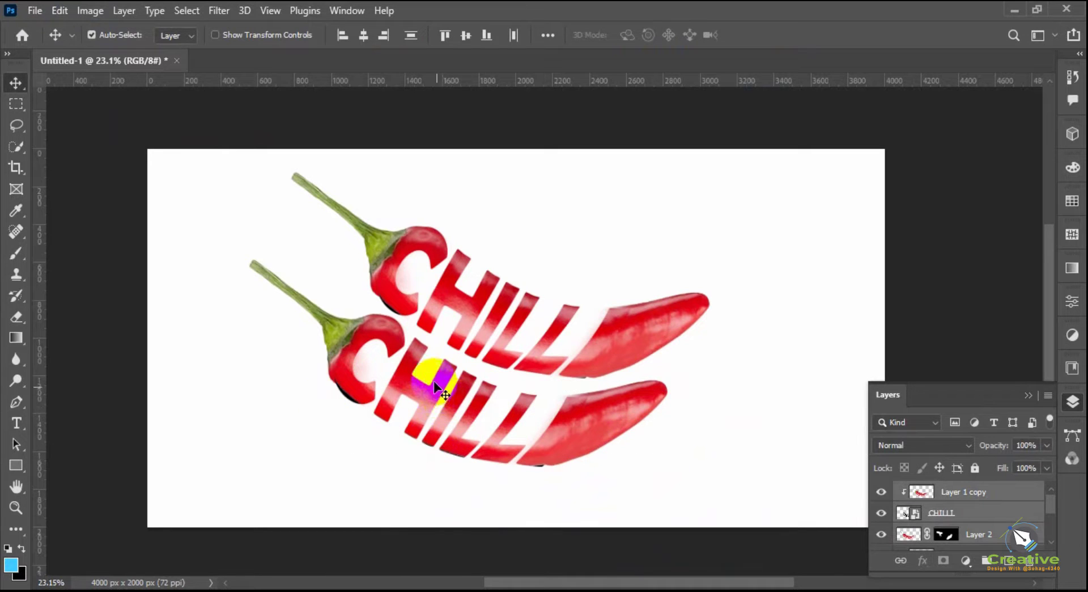
{"action": "mouse_move", "coordinate": [434, 381]}
{"action": "left_mouse_down"}
{"action": "mouse_move", "coordinate": [441, 409]}
{"action": "mouse_move", "coordinate": [433, 387]}
{"action": "left_mouse_up"}
Try flipping the lower chilli copy horizontally with Free Transform, and undo the flip.
{"action": "key", "text": "ctrl+t"}
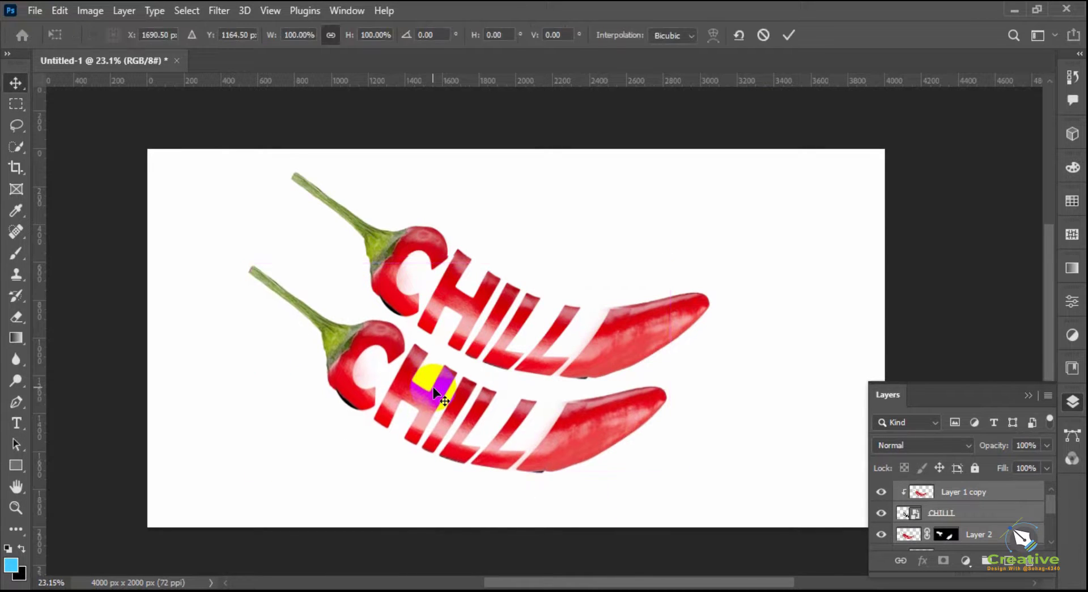
{"action": "right_click", "coordinate": [433, 387]}
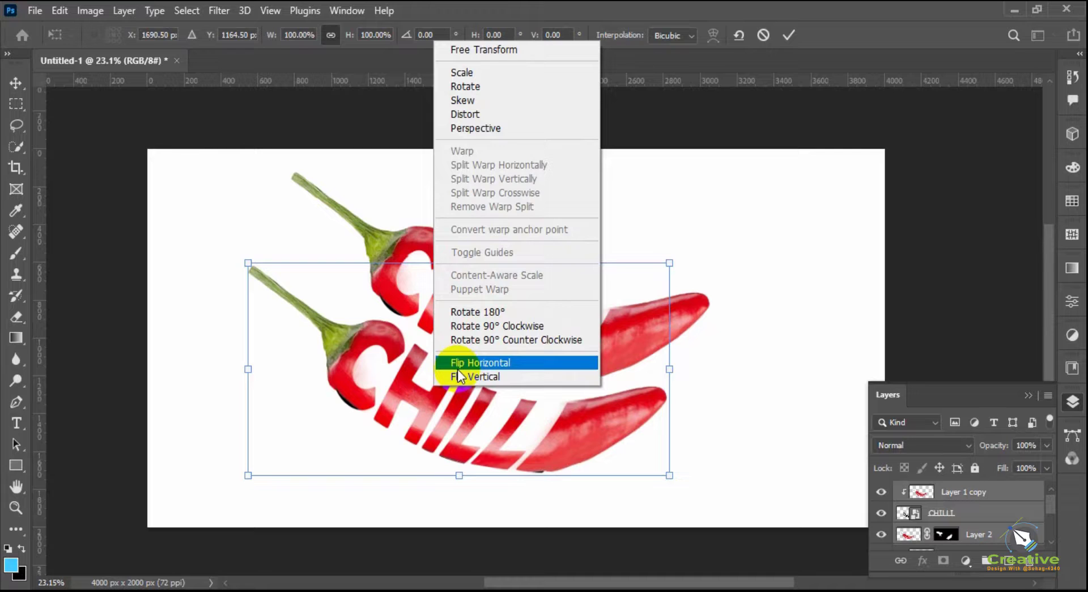
{"action": "left_click", "coordinate": [459, 366]}
{"action": "key", "text": "ctrl+z"}
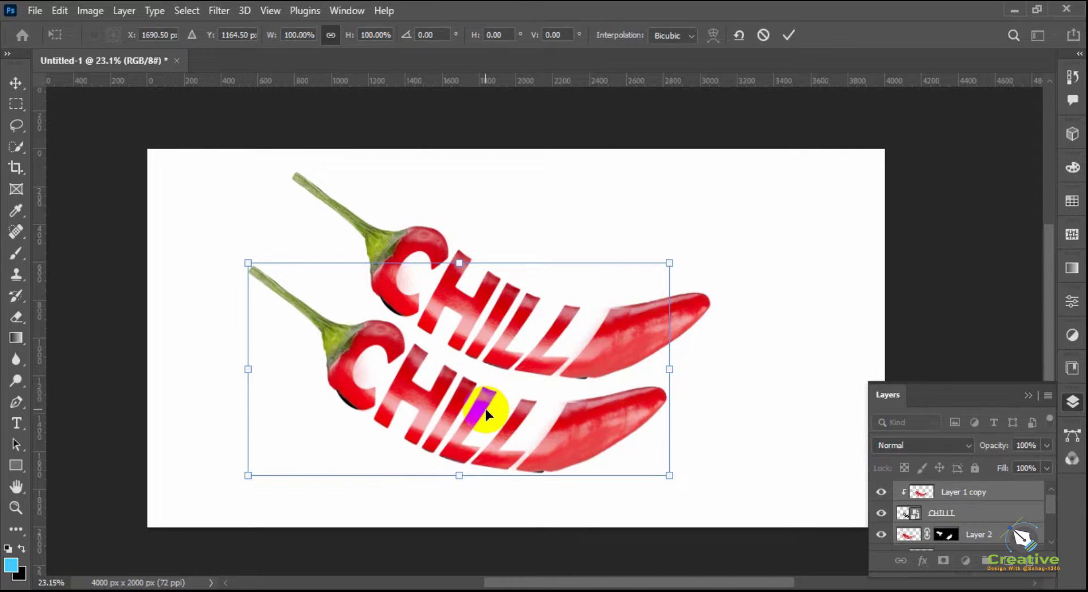
Flip the lower chilli copy vertically, squash it to about 40% of its height, and place it just below the original as a reflection.
{"action": "left_click_drag", "start_coordinate": [459, 262], "coordinate": [436, 449]}
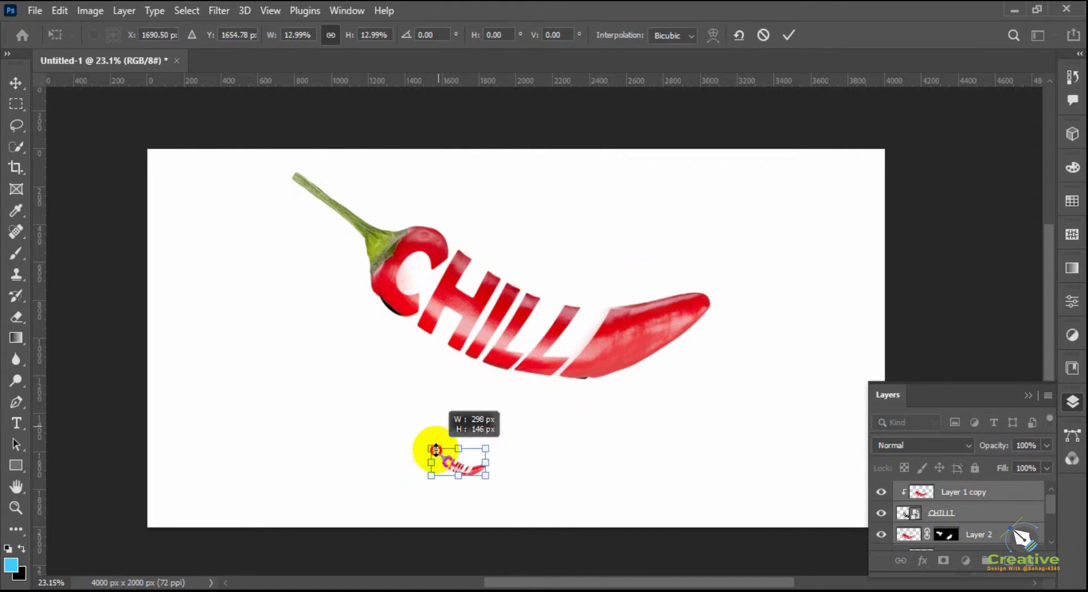
{"action": "key", "text": "ctrl+z"}
{"action": "left_click_drag", "start_coordinate": [462, 262], "coordinate": [456, 559]}
{"action": "left_click_drag", "start_coordinate": [425, 517], "coordinate": [446, 418]}
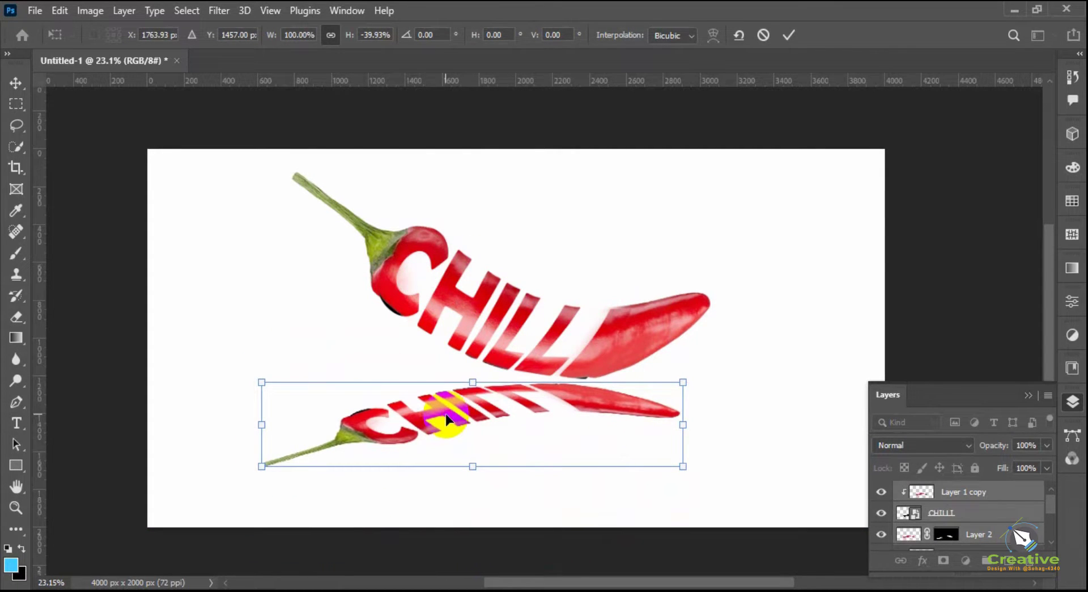
{"action": "double_click", "coordinate": [448, 421]}
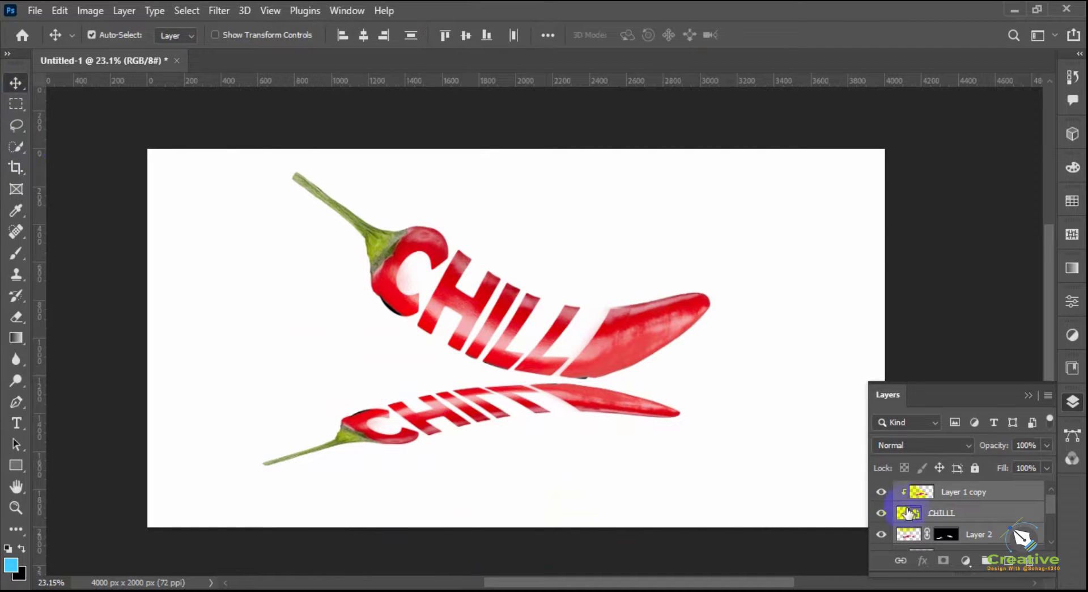
Check the flipped copy's Layer 1 copy, CHILLI and Layer 2 by toggling their visibility, and merge the three into a single layer.
{"action": "scroll", "coordinate": [952, 522], "scroll_direction": "down", "scroll_amount": 2}
{"action": "scroll", "coordinate": [941, 518], "scroll_direction": "down", "scroll_amount": 1}
{"action": "left_click", "coordinate": [881, 491]}
{"action": "left_click", "coordinate": [881, 491]}
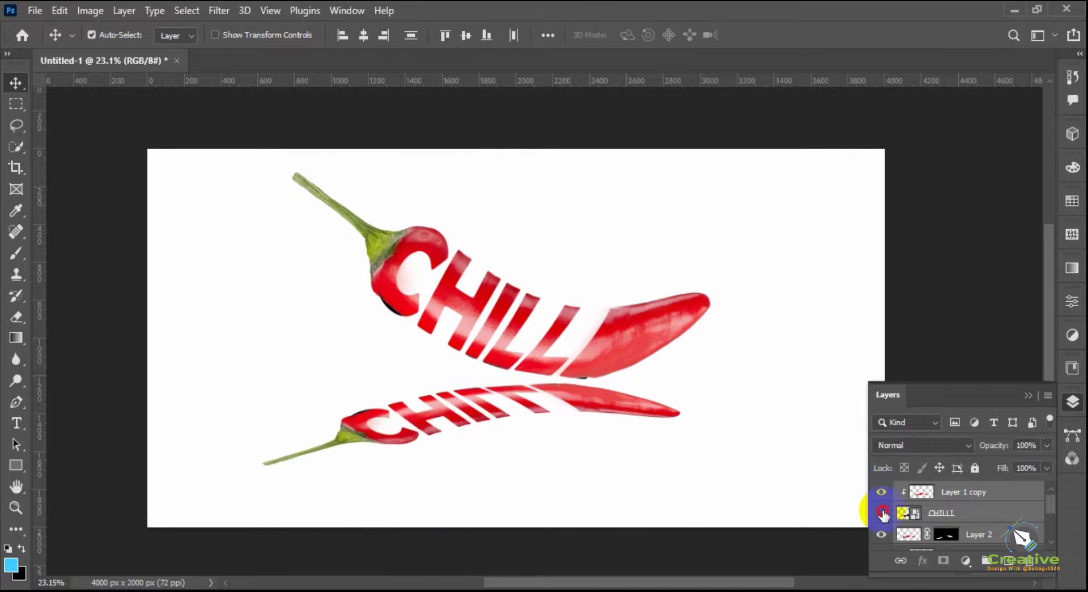
{"action": "left_click", "coordinate": [882, 511]}
{"action": "left_click", "coordinate": [882, 512]}
{"action": "left_click", "coordinate": [972, 510]}
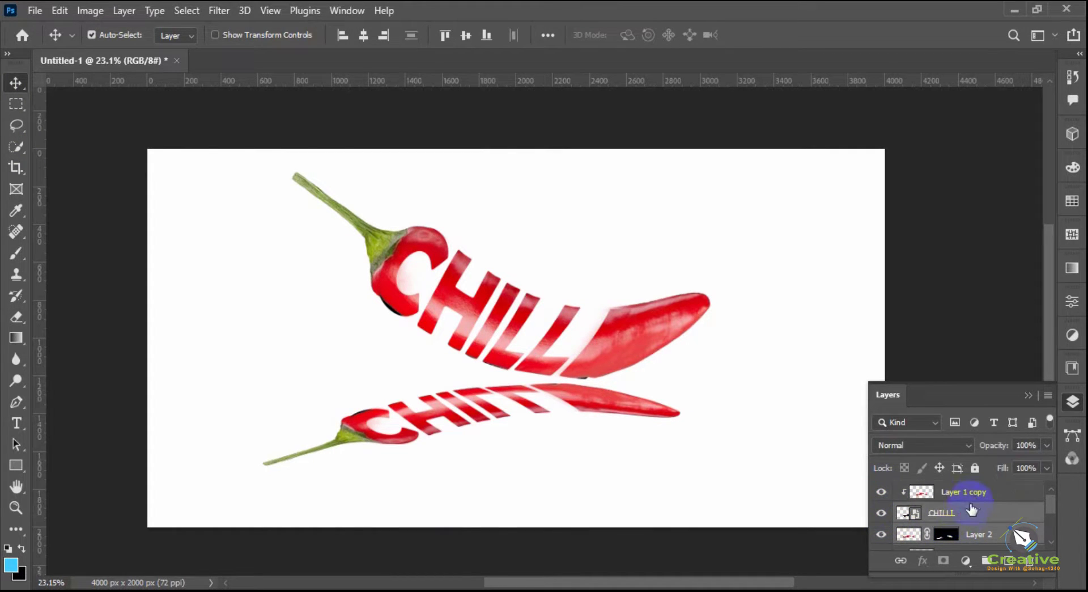
{"action": "left_click", "coordinate": [975, 497]}
{"action": "left_click", "coordinate": [881, 534]}
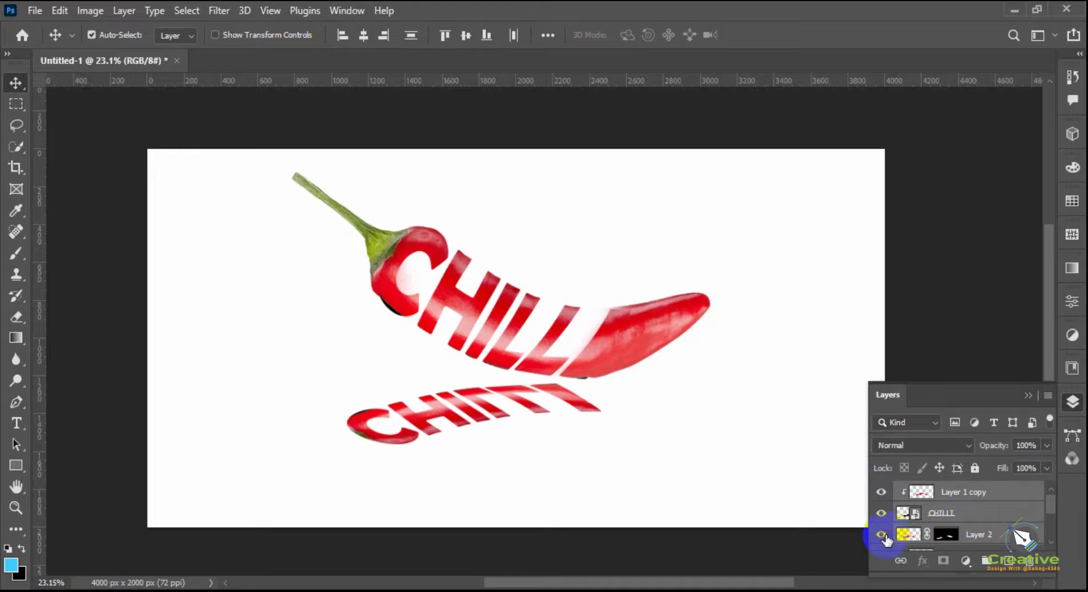
{"action": "left_click", "coordinate": [881, 534]}
{"action": "scroll", "coordinate": [993, 525], "scroll_direction": "down", "scroll_amount": 1}
{"action": "scroll", "coordinate": [993, 526], "scroll_direction": "up", "scroll_amount": 1}
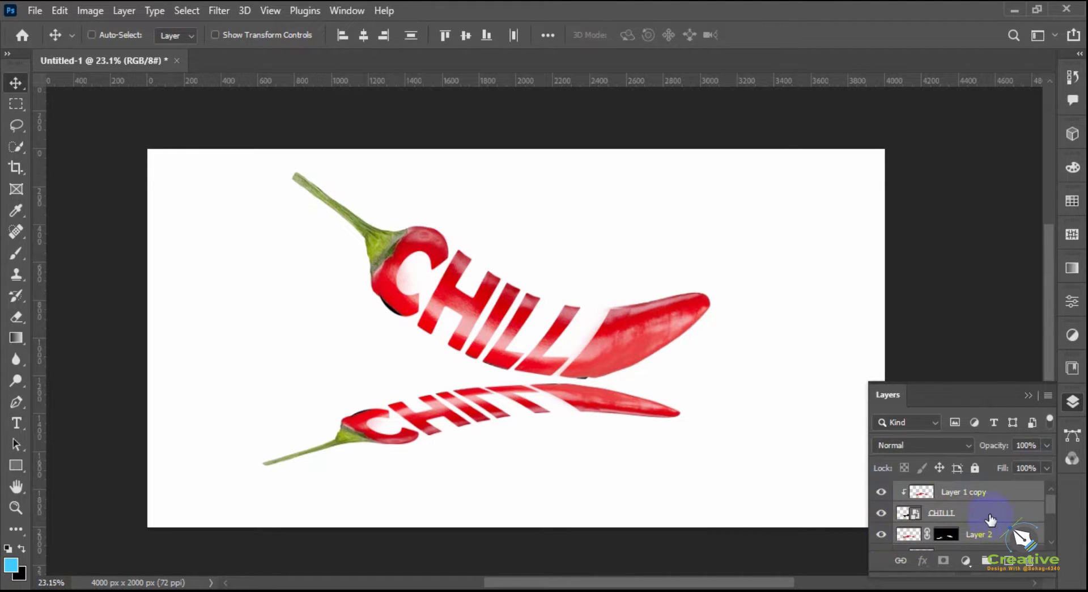
{"action": "key", "text": "ctrl+j"}
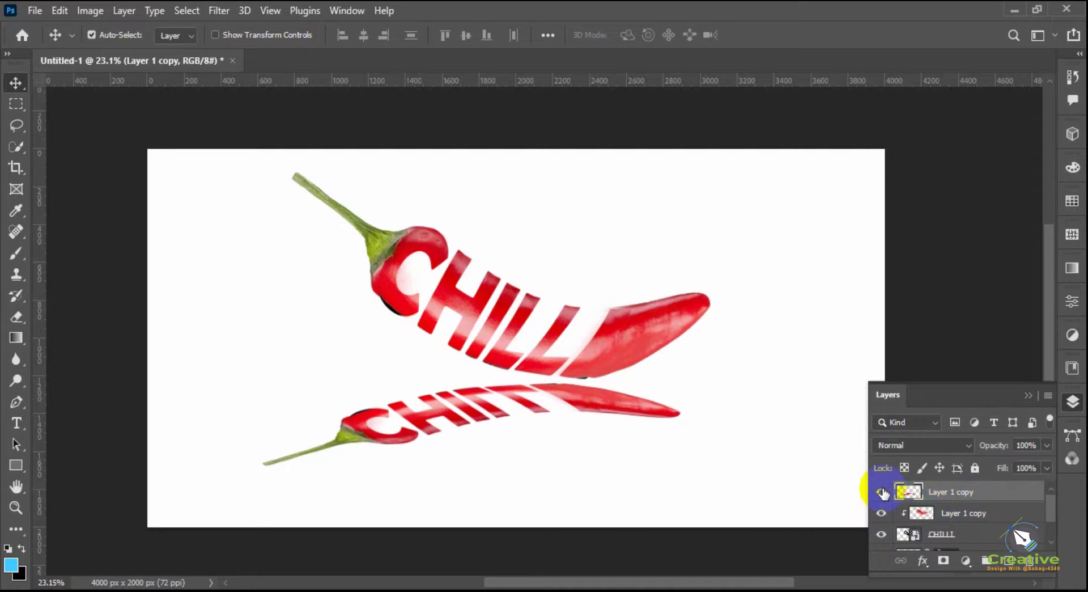
Discard the accidental empty layer and add a layer mask to the merged chilli reflection.
{"action": "left_click", "coordinate": [1007, 560]}
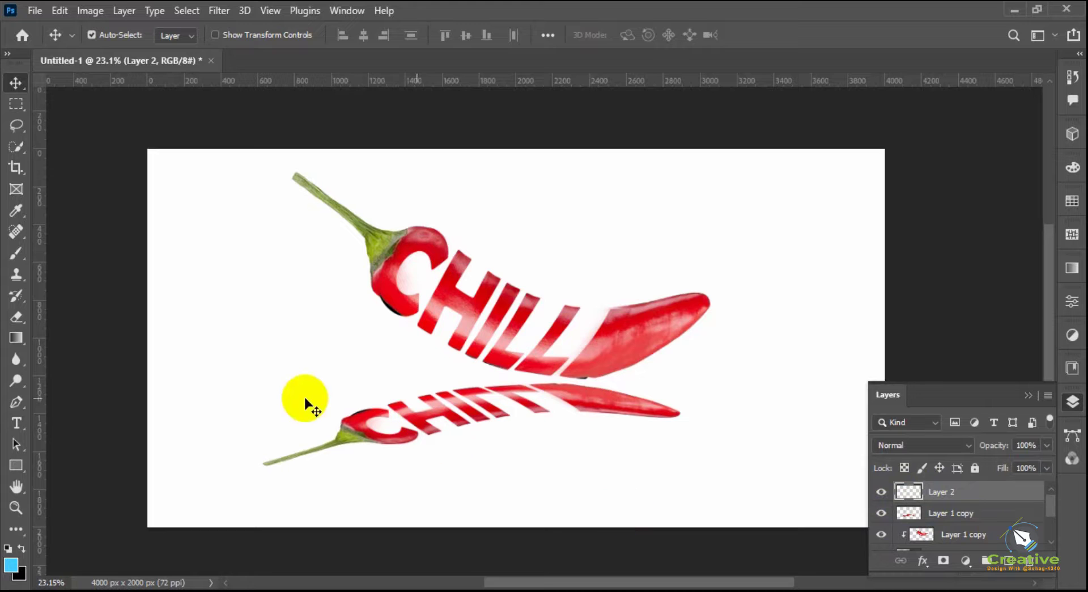
{"action": "key", "text": "Delete"}
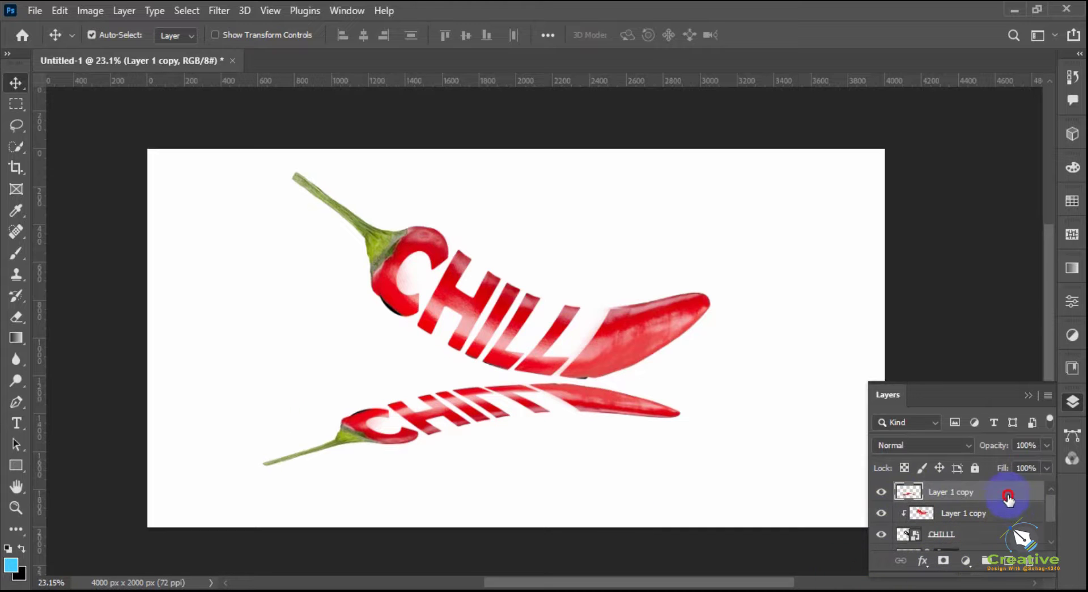
{"action": "left_click", "coordinate": [943, 560]}
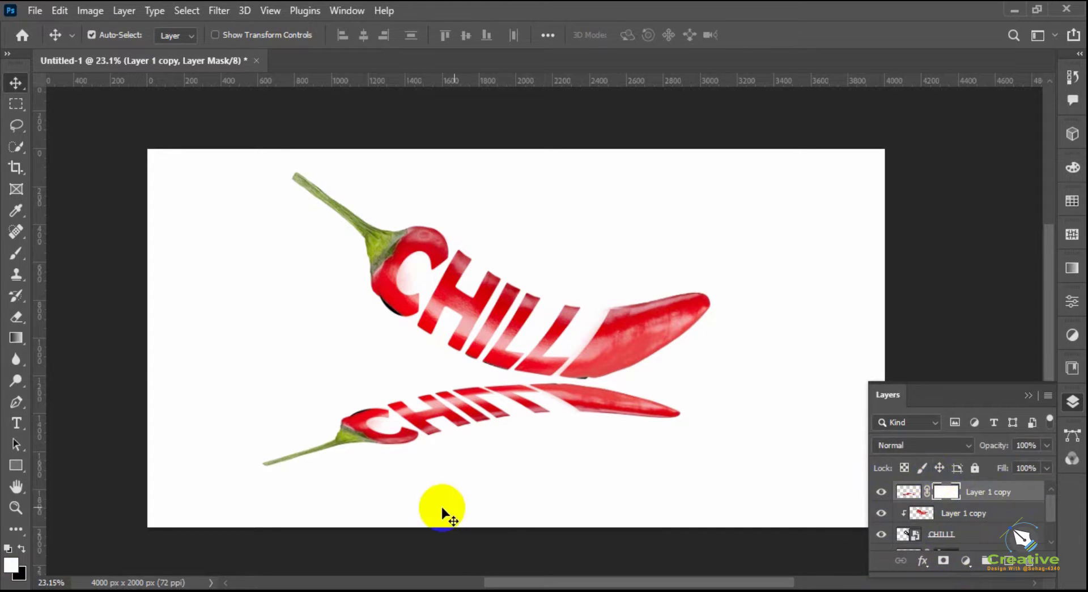
Fade the reflection downward by drawing a white-to-black linear gradient from the Basics presets on its layer mask.
{"action": "left_click", "coordinate": [17, 338]}
{"action": "left_click", "coordinate": [151, 35]}
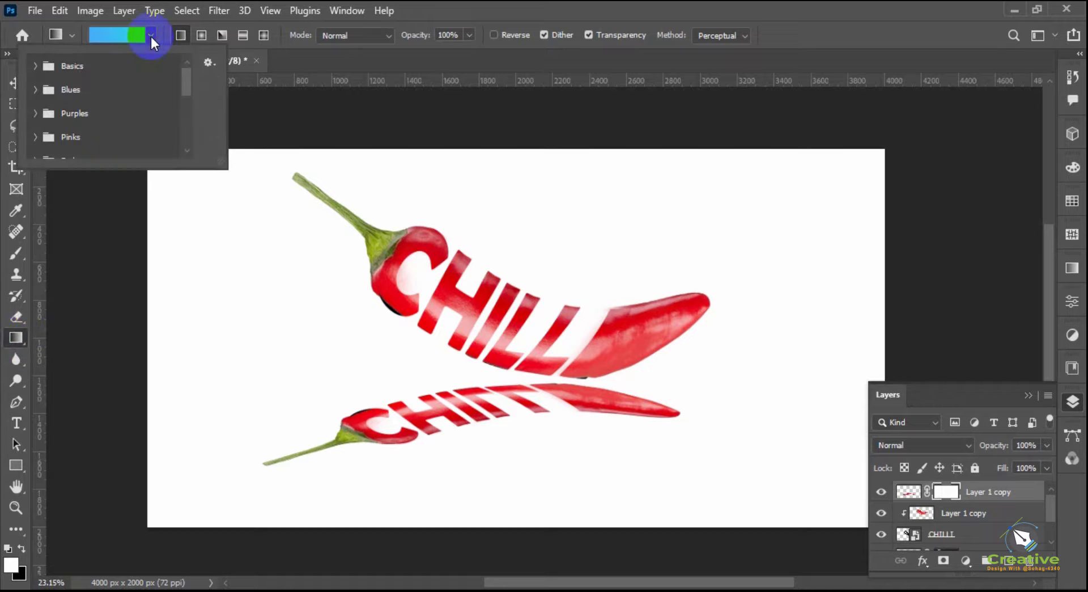
{"action": "left_click", "coordinate": [45, 66]}
{"action": "left_click", "coordinate": [85, 100]}
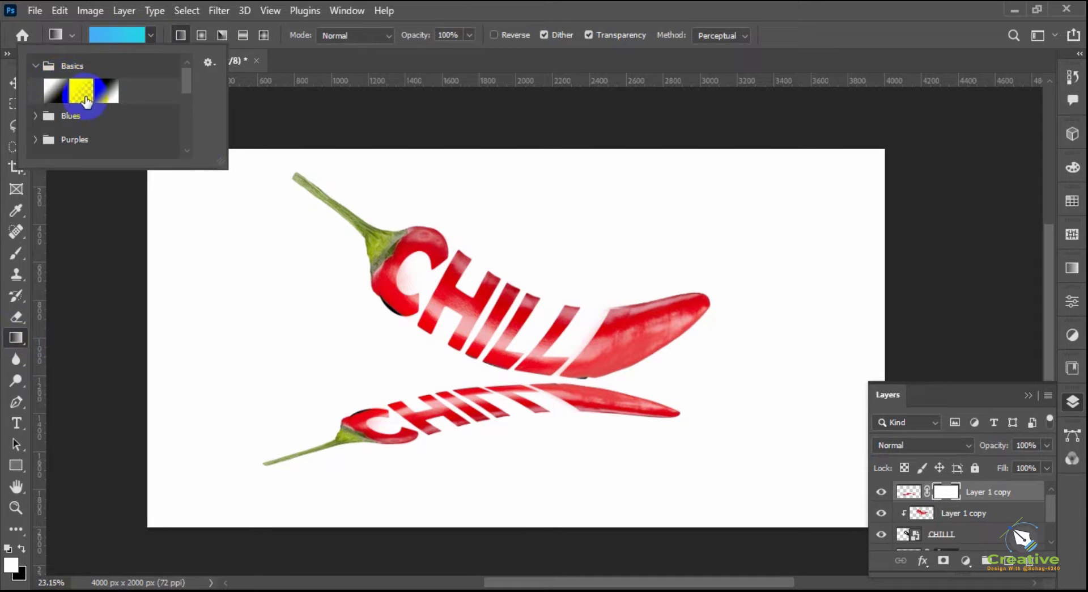
{"action": "left_click", "coordinate": [54, 91]}
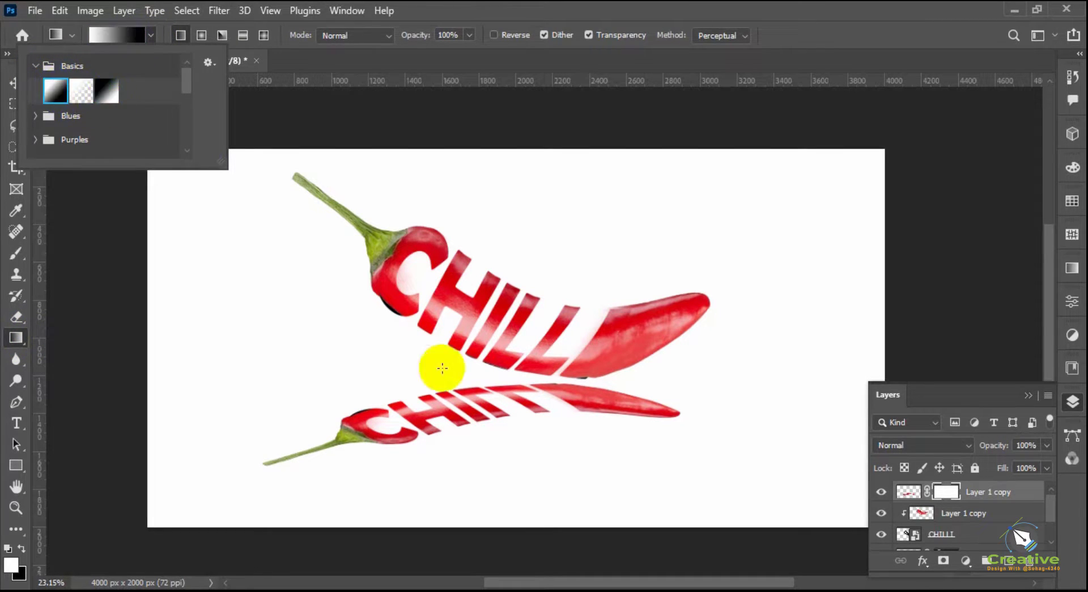
{"action": "left_click_drag", "start_coordinate": [499, 381], "coordinate": [503, 471]}
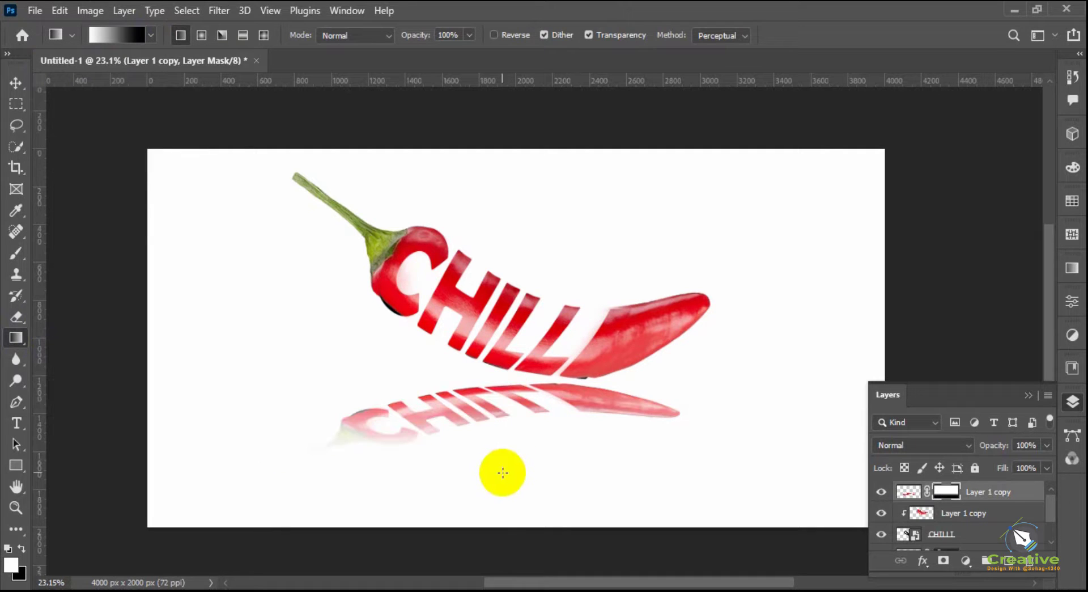
Redraw the mask gradient at different angles, ending with a slightly diagonal fade from the reflection's upper edge toward the lower right.
{"action": "left_click_drag", "start_coordinate": [524, 379], "coordinate": [510, 473]}
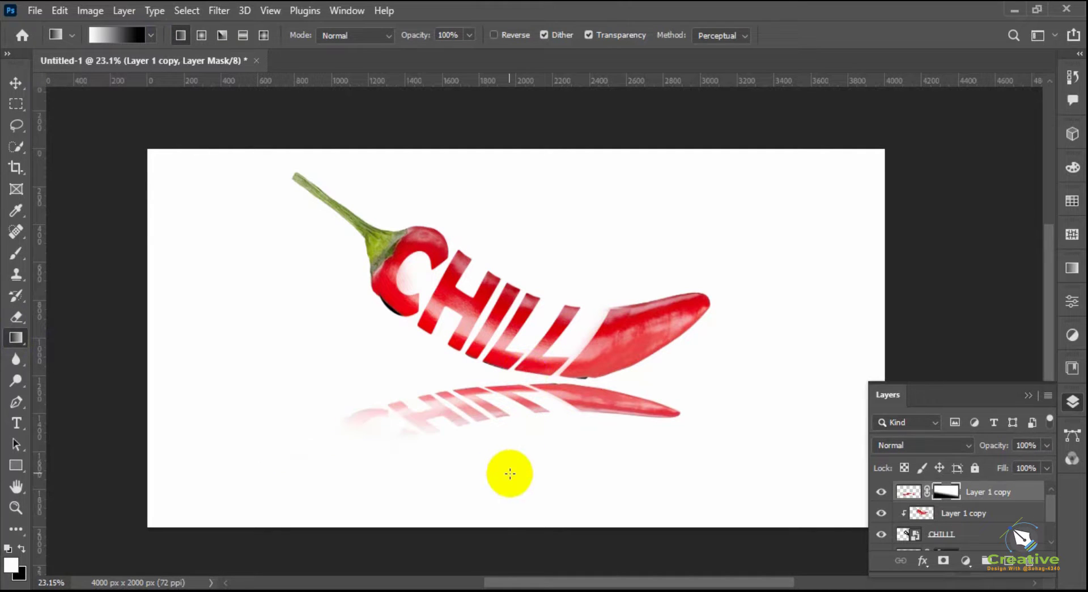
{"action": "left_click_drag", "start_coordinate": [486, 376], "coordinate": [525, 464]}
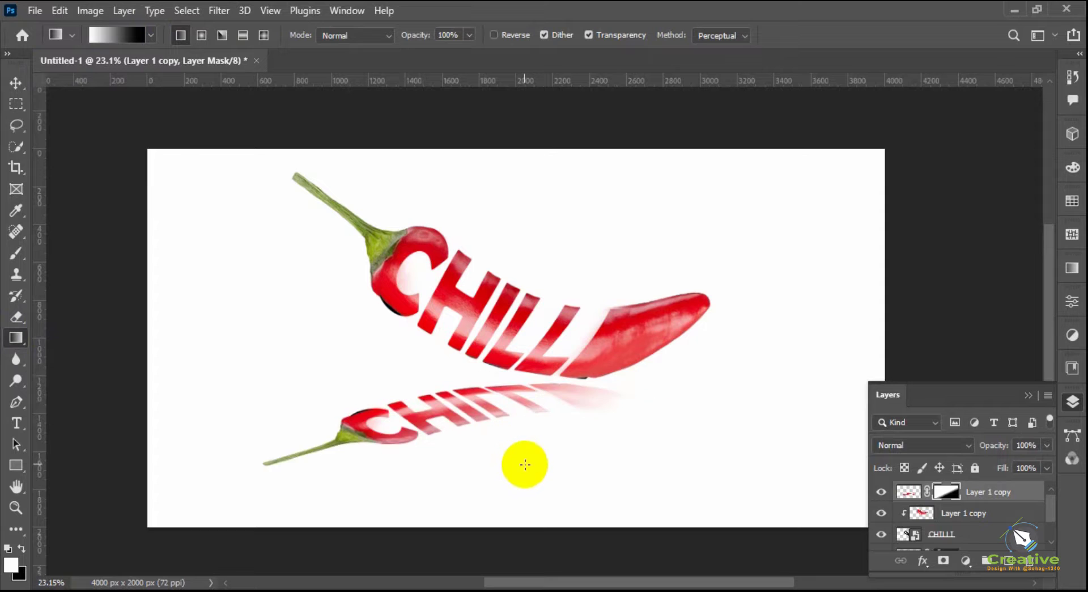
{"action": "key", "text": "ctrl+z"}
{"action": "left_click_drag", "start_coordinate": [503, 379], "coordinate": [543, 490]}
{"action": "left_click_drag", "start_coordinate": [510, 456], "coordinate": [509, 430]}
{"action": "key", "text": "ctrl+z"}
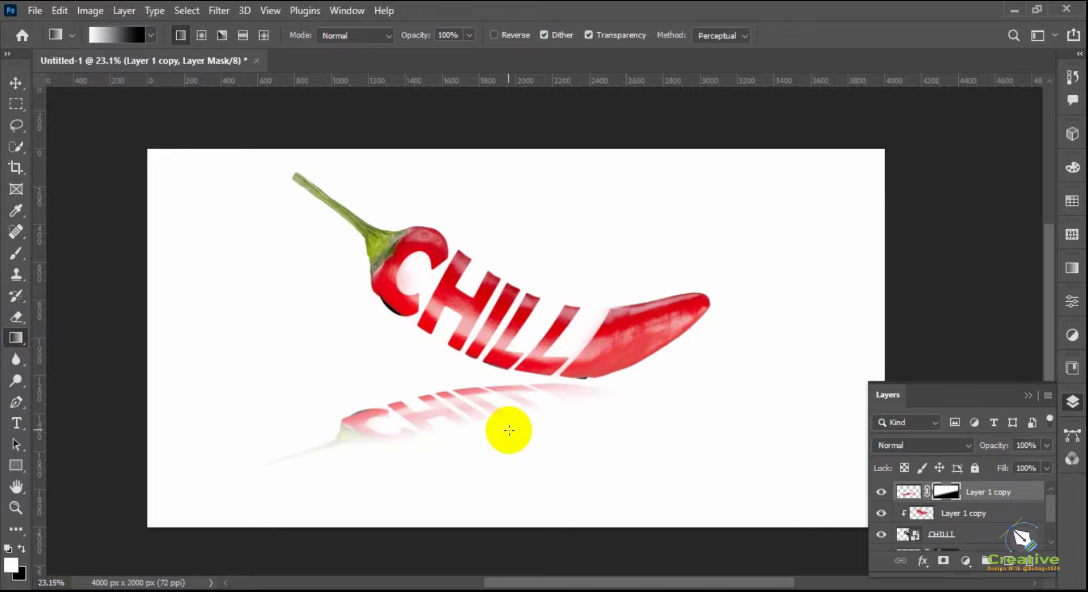
Adjust the reflection layer's opacity, deselect it, and collapse the layer list to view the finished artwork.
{"action": "left_click", "coordinate": [15, 84]}
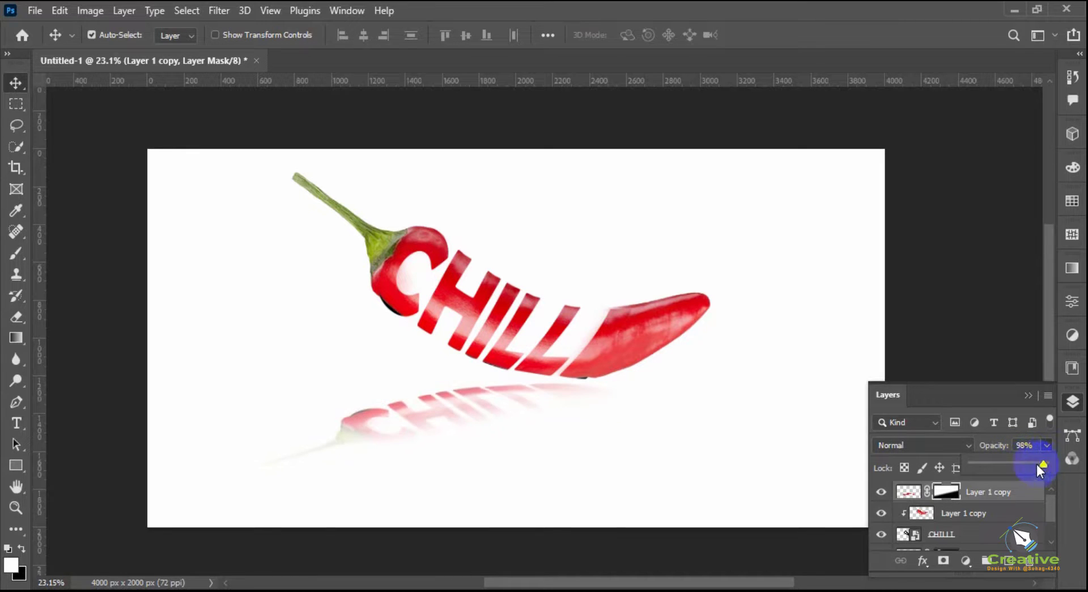
{"action": "left_click", "coordinate": [623, 414]}
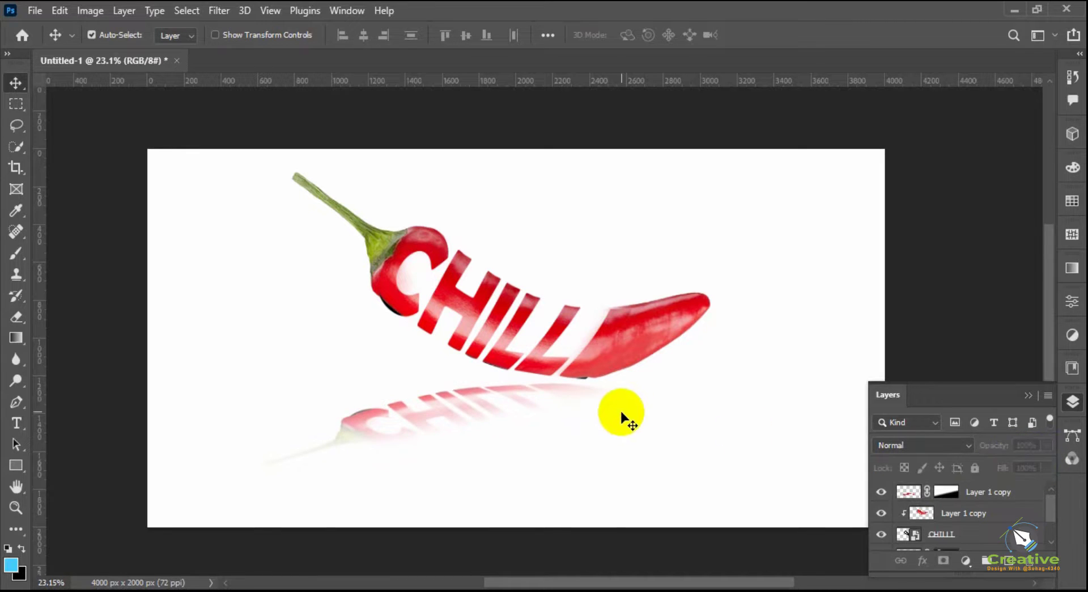
{"action": "left_click", "coordinate": [1027, 396]}
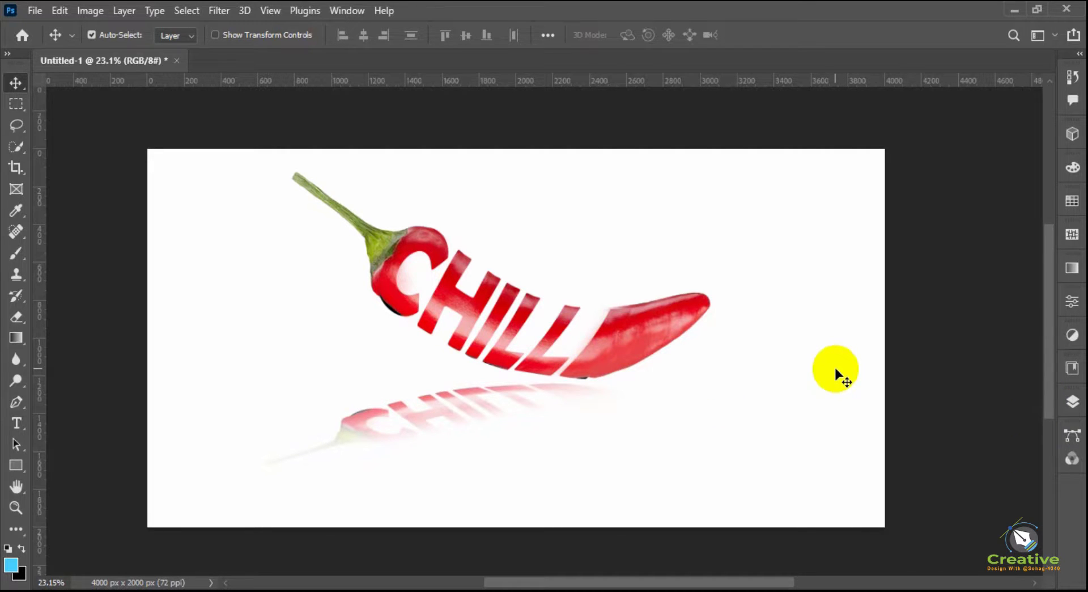